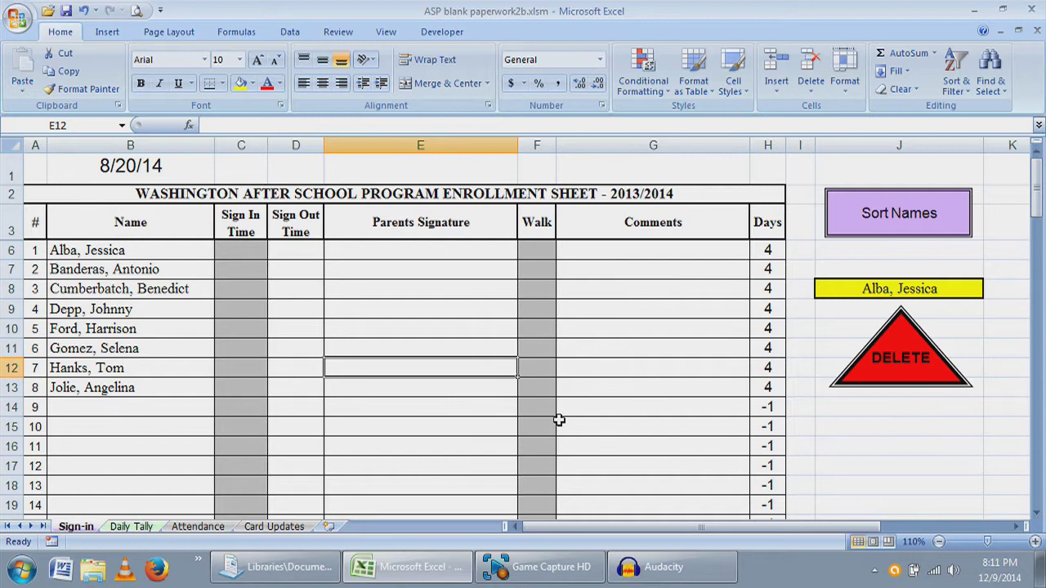
Inspect the Days formulas in H6, H11 and H7, then show the Daily Tally sheet
{"action": "left_click", "coordinate": [769, 253]}
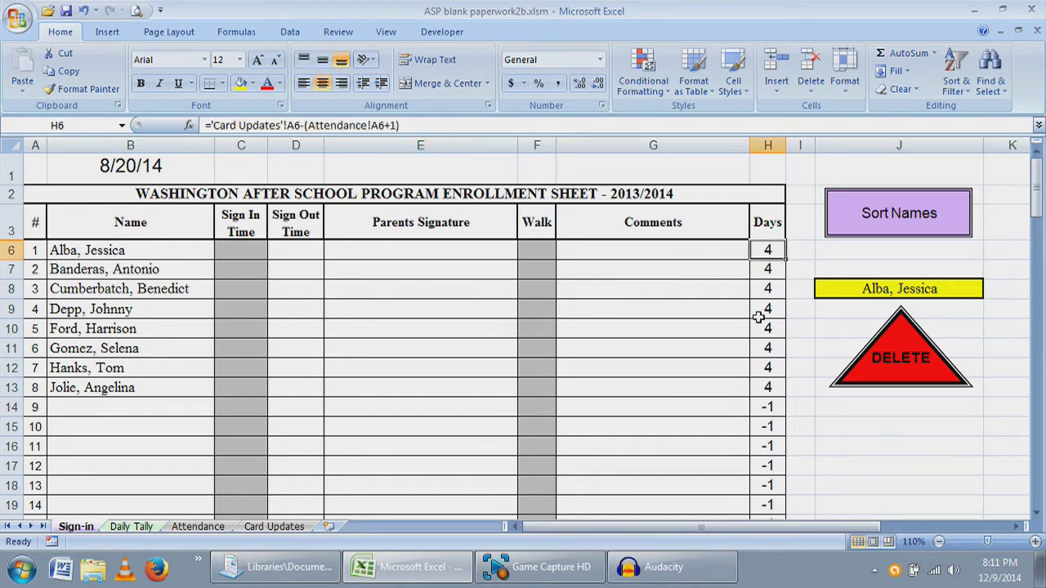
{"action": "left_click", "coordinate": [771, 345]}
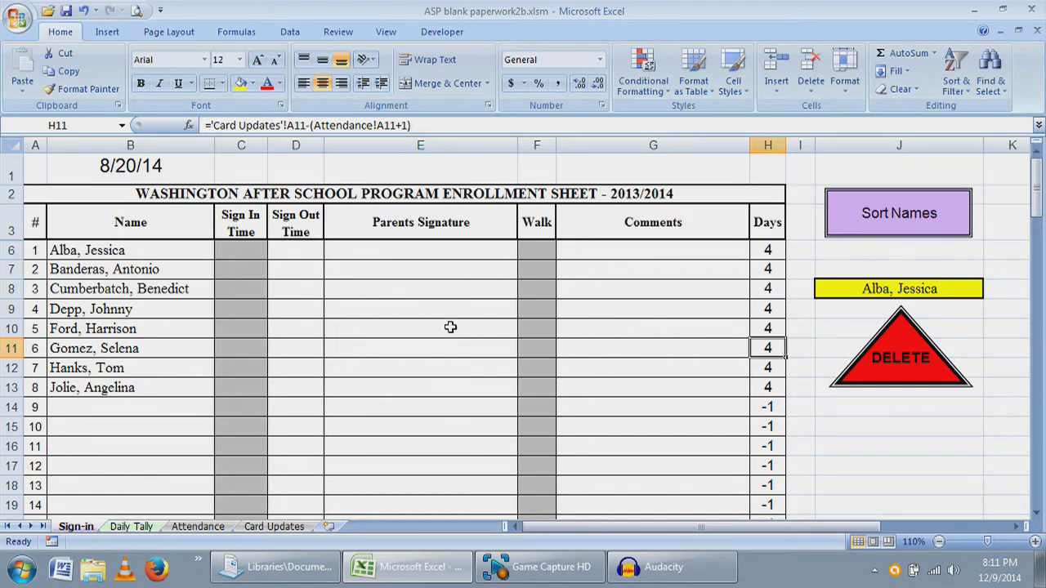
{"action": "left_click", "coordinate": [769, 269]}
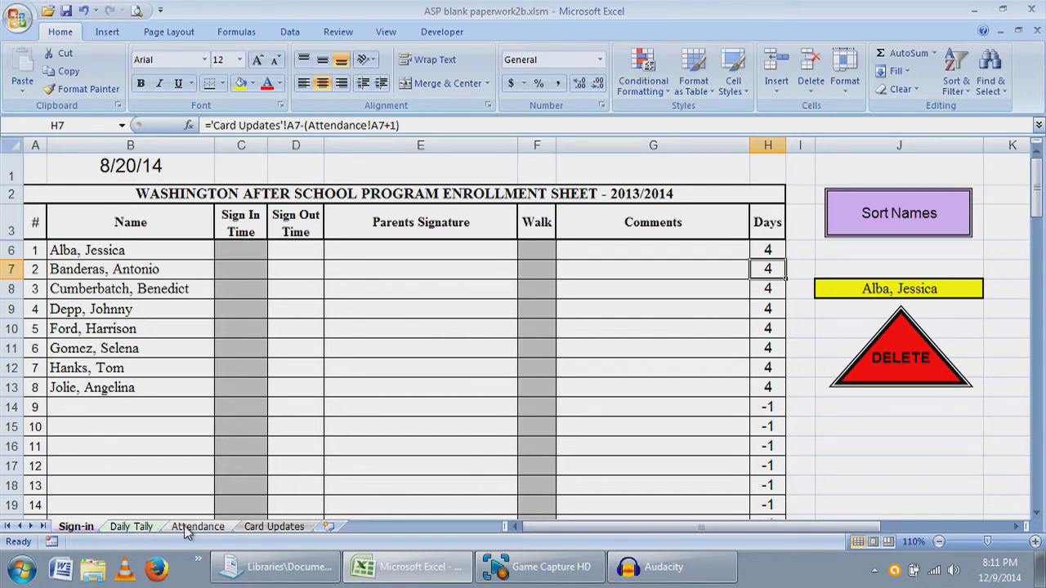
{"action": "left_click", "coordinate": [144, 528]}
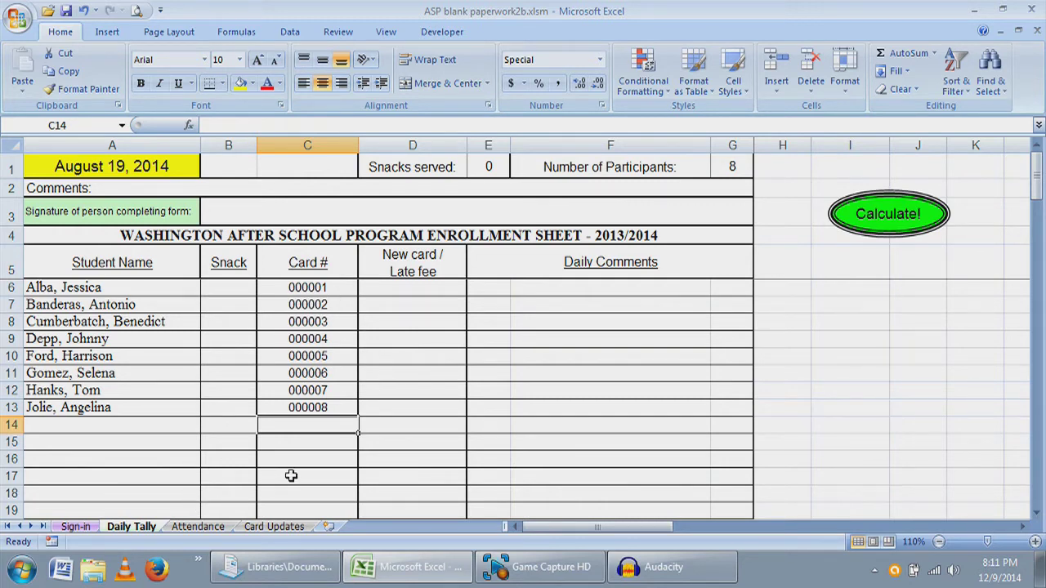
{"action": "left_click", "coordinate": [302, 288]}
{"action": "left_click", "coordinate": [318, 337]}
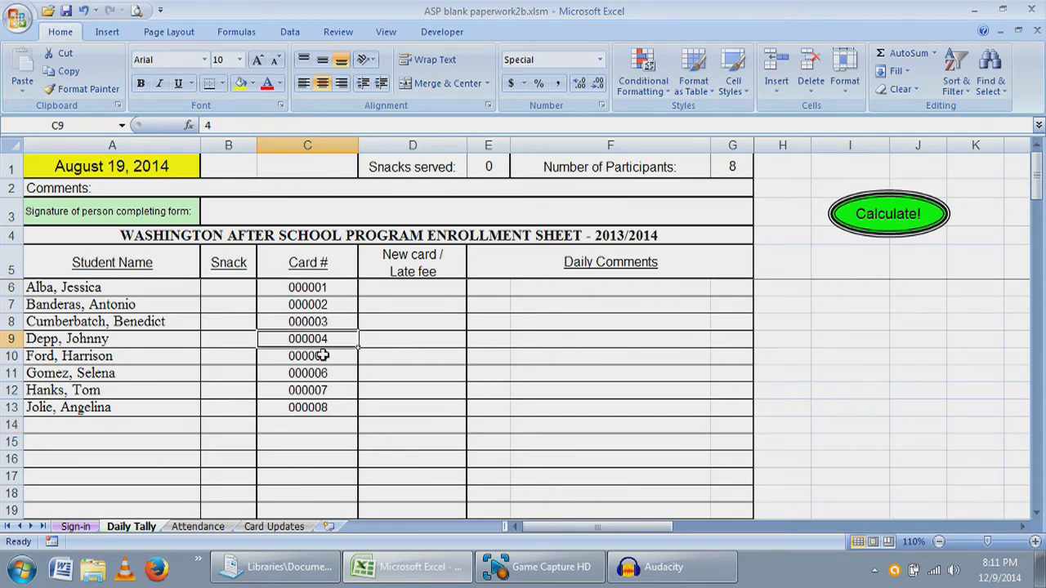
{"action": "left_click", "coordinate": [311, 416]}
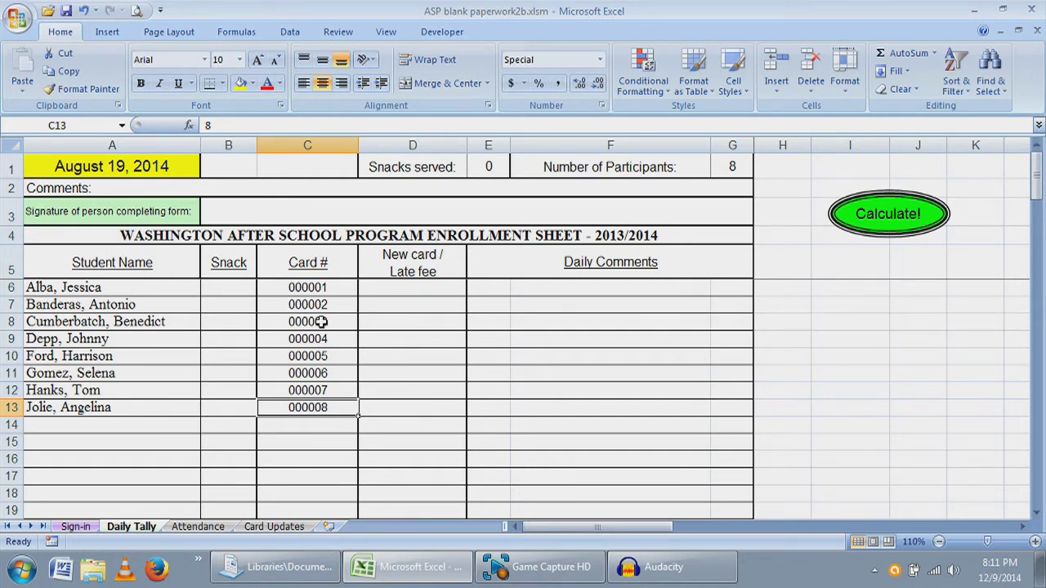
{"action": "left_click", "coordinate": [491, 327]}
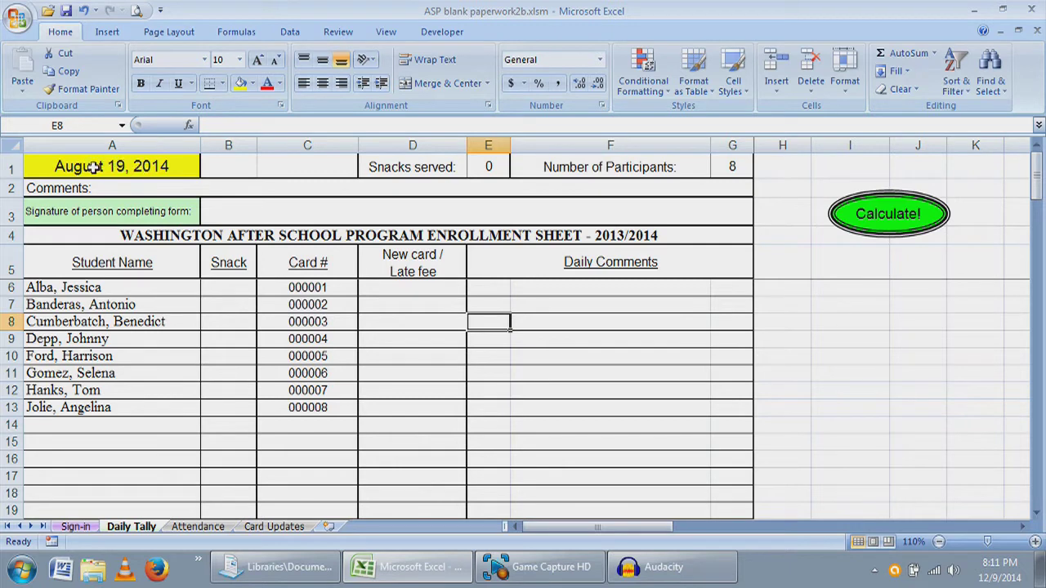
{"action": "left_click", "coordinate": [198, 527]}
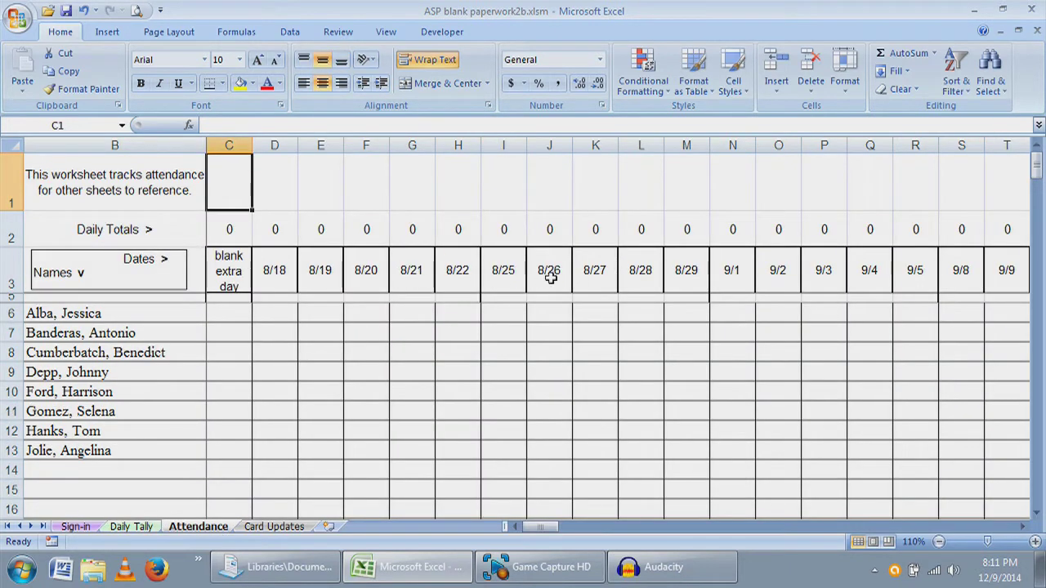
{"action": "mouse_move", "coordinate": [545, 527]}
{"action": "left_mouse_down"}
{"action": "mouse_move", "coordinate": [658, 528]}
{"action": "mouse_move", "coordinate": [545, 534]}
{"action": "left_mouse_up"}
{"action": "left_click", "coordinate": [134, 528]}
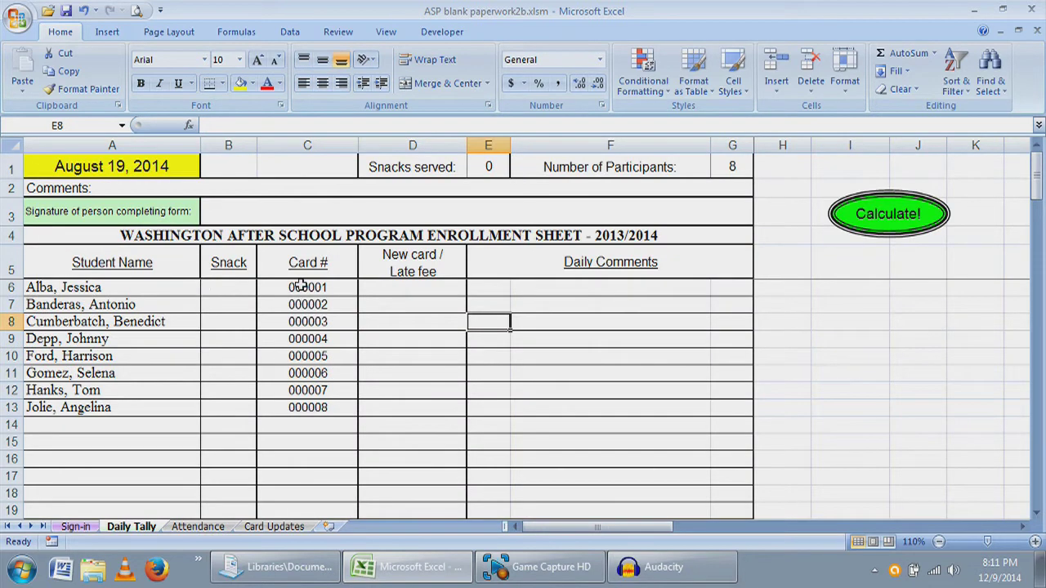
{"action": "left_click_drag", "start_coordinate": [300, 285], "coordinate": [302, 405]}
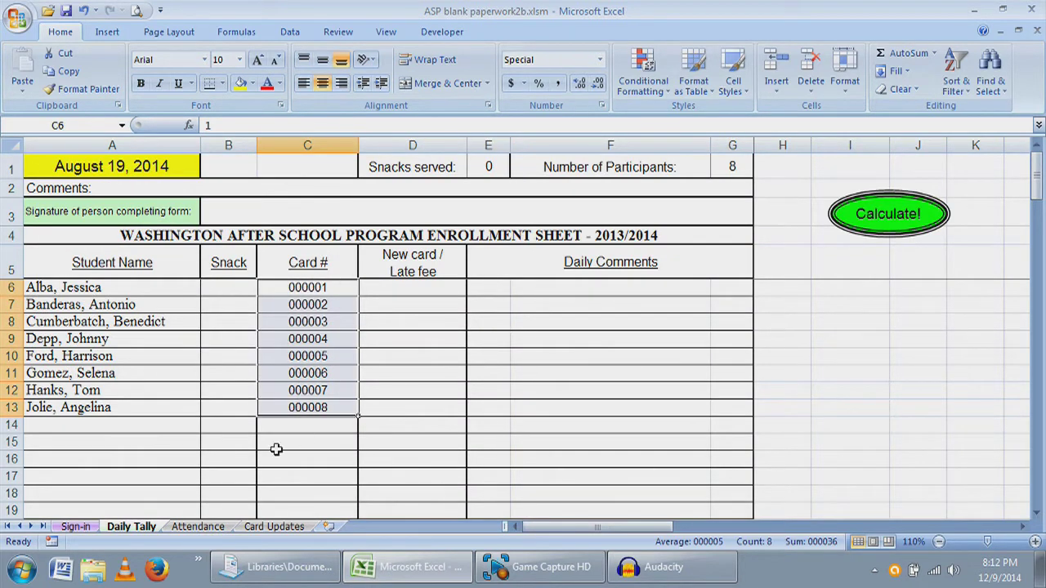
{"action": "left_click", "coordinate": [200, 528]}
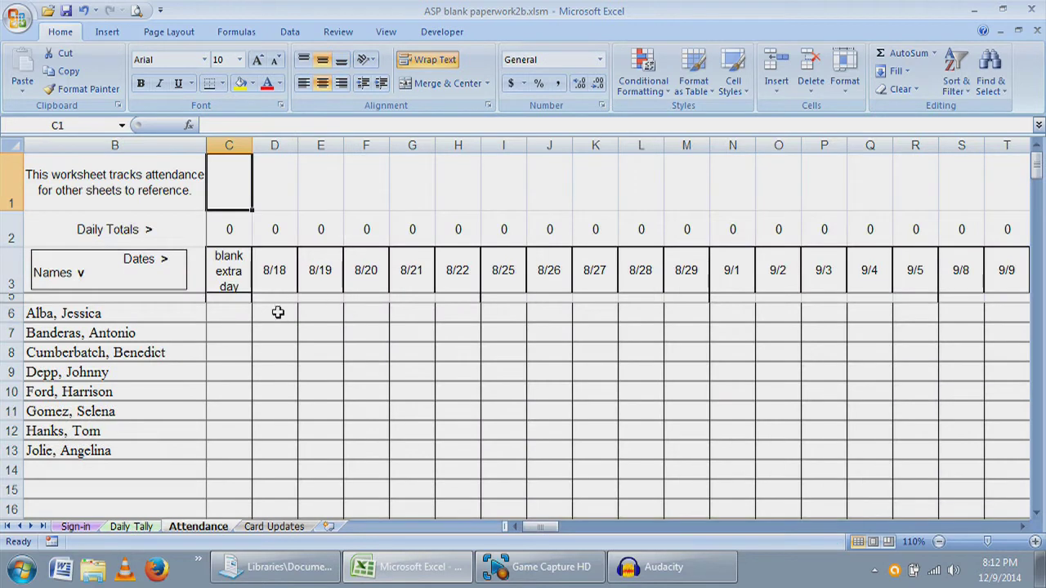
{"action": "left_click_drag", "start_coordinate": [312, 314], "coordinate": [310, 428]}
{"action": "left_click", "coordinate": [327, 277]}
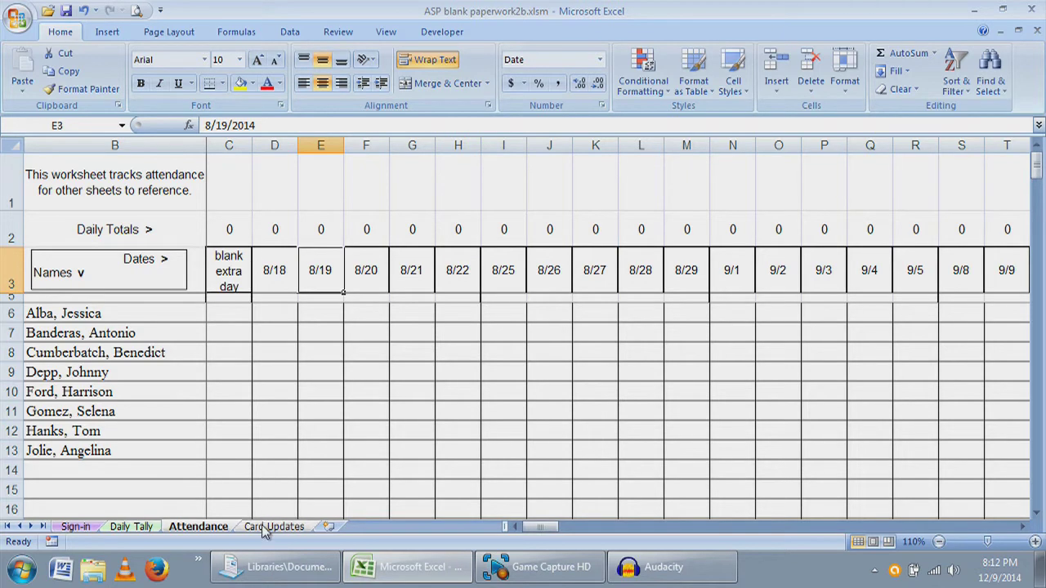
{"action": "key", "text": "ctrl+Page_Up"}
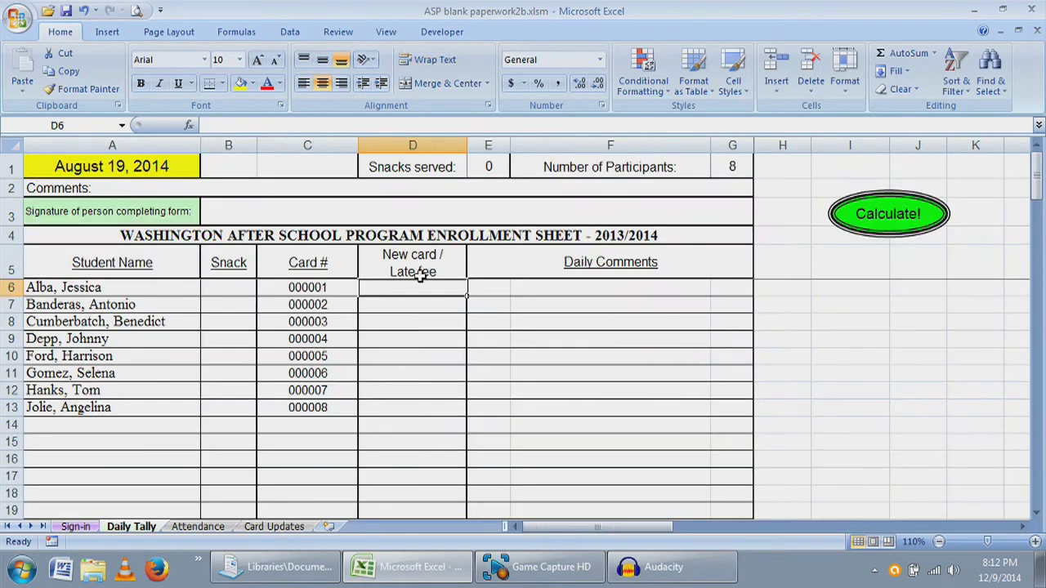
{"action": "left_click", "coordinate": [275, 527]}
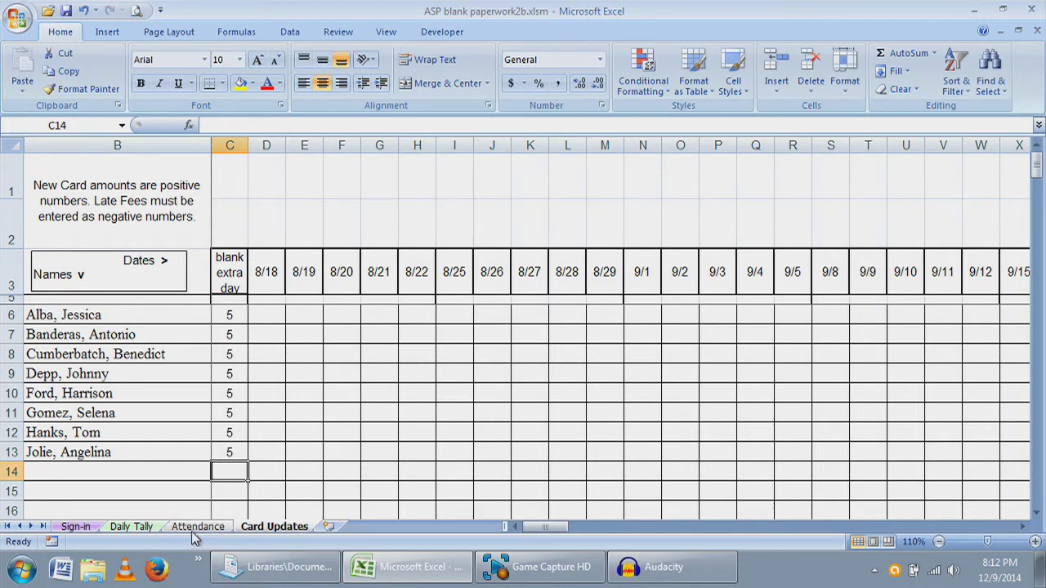
Run the Calculate! macro for 8/19 and review Attendance, Card Updates and Sign-in Days (now 3)
{"action": "left_click", "coordinate": [147, 528]}
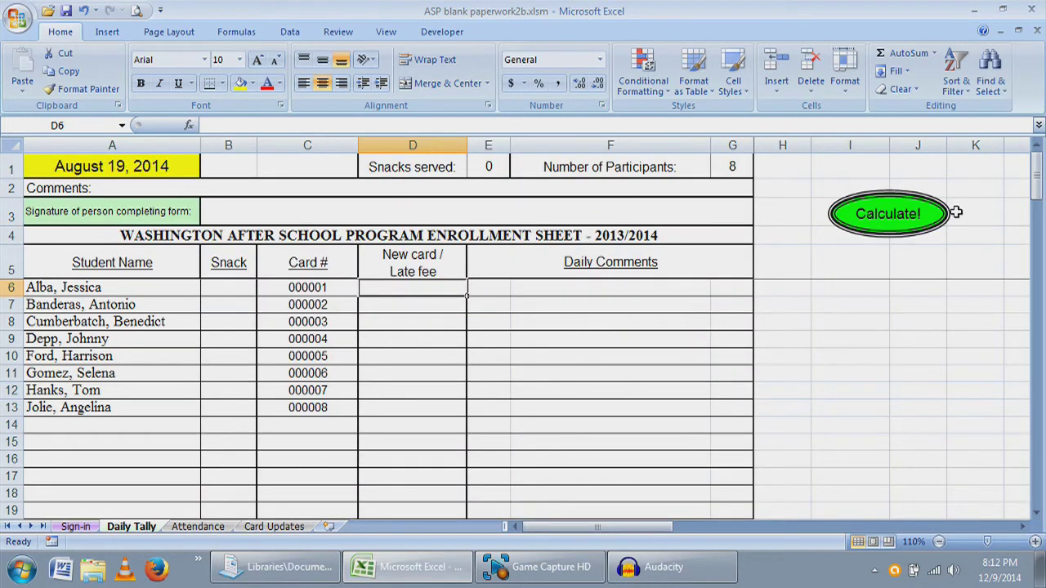
{"action": "left_click", "coordinate": [892, 217]}
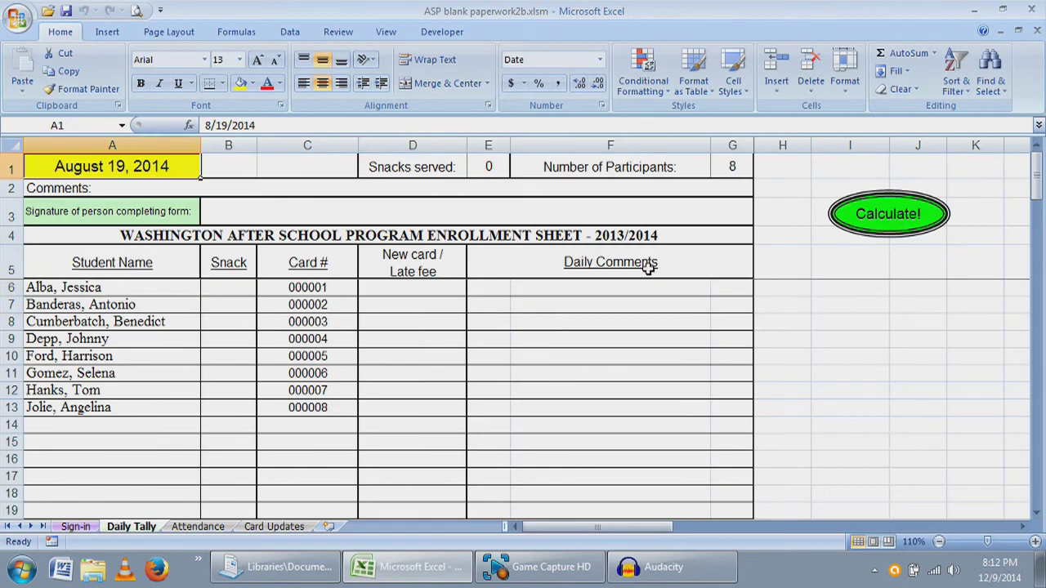
{"action": "left_click", "coordinate": [198, 528]}
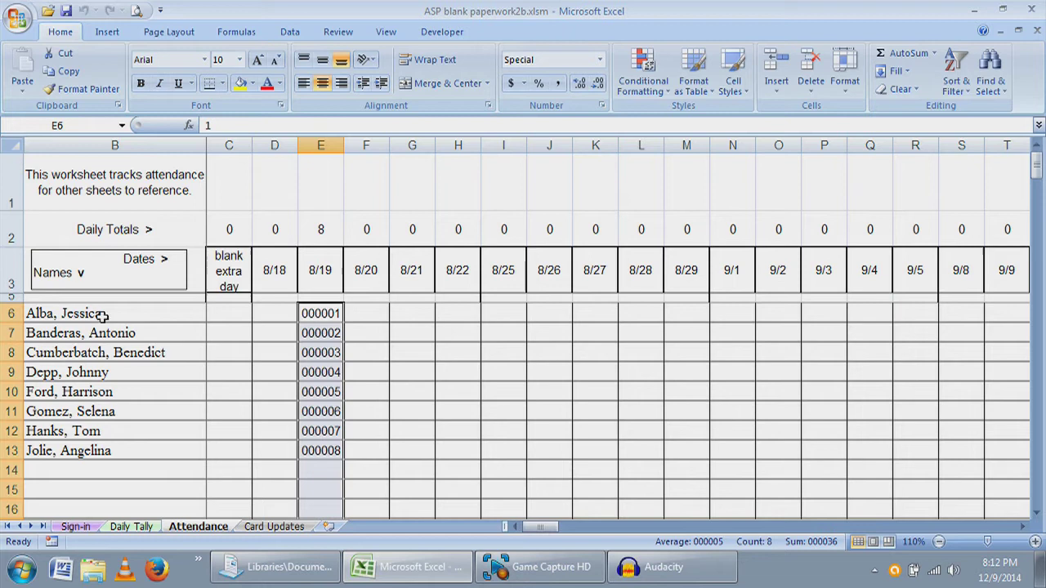
{"action": "left_click", "coordinate": [272, 530]}
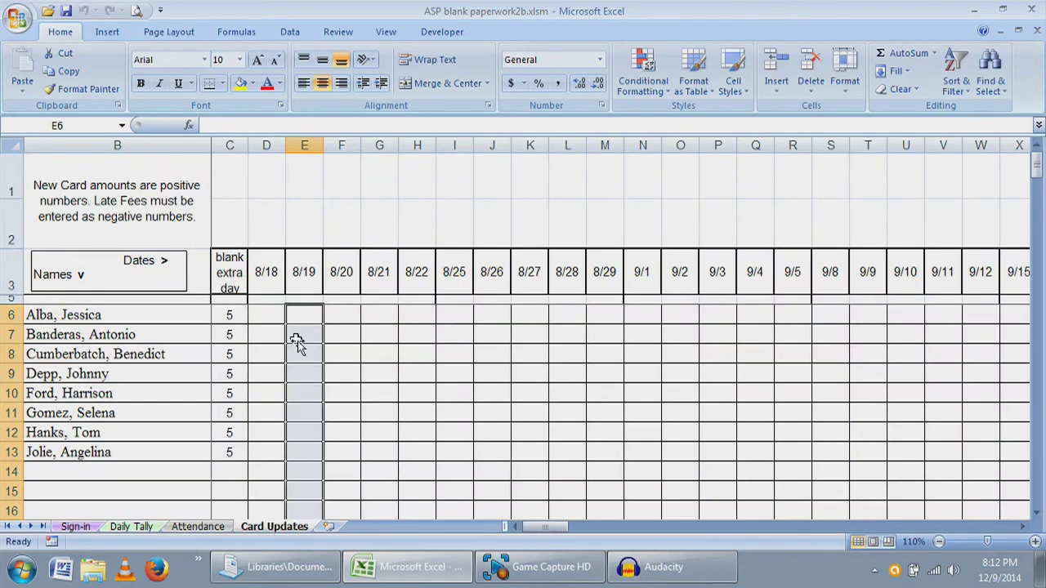
{"action": "left_click", "coordinate": [145, 528]}
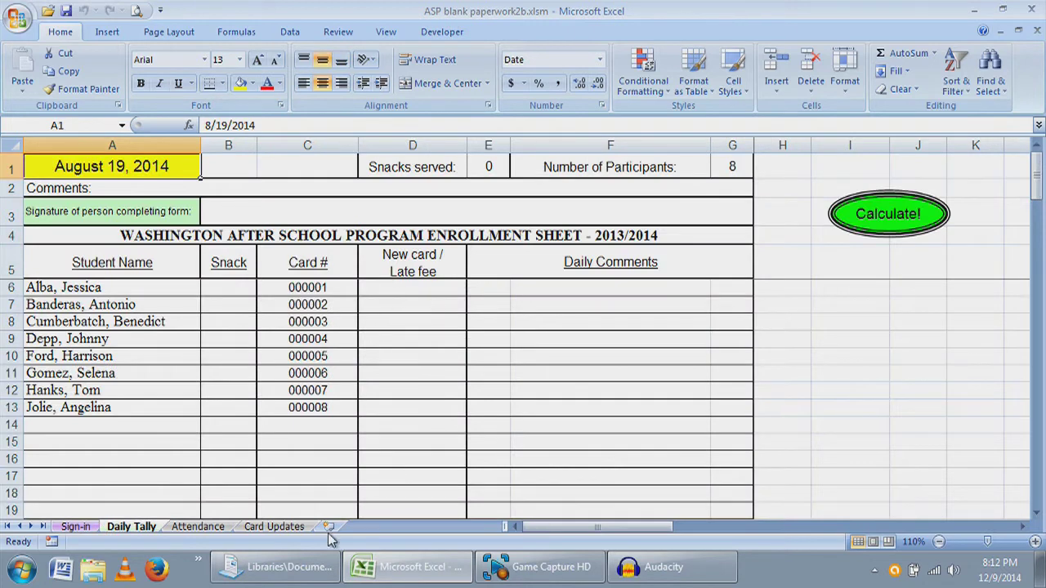
{"action": "left_click", "coordinate": [270, 528]}
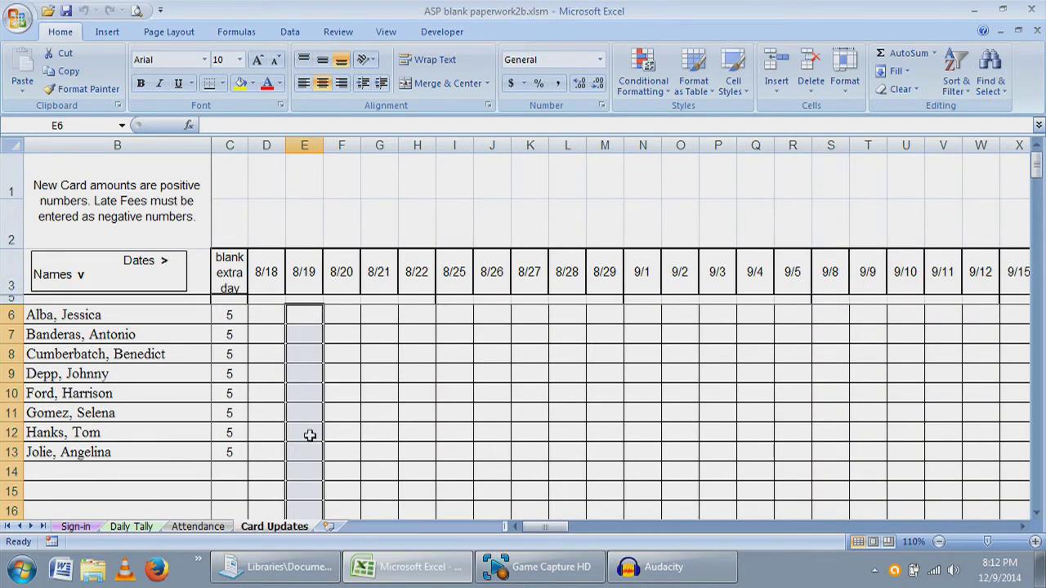
{"action": "left_click", "coordinate": [139, 528]}
{"action": "left_click", "coordinate": [200, 528]}
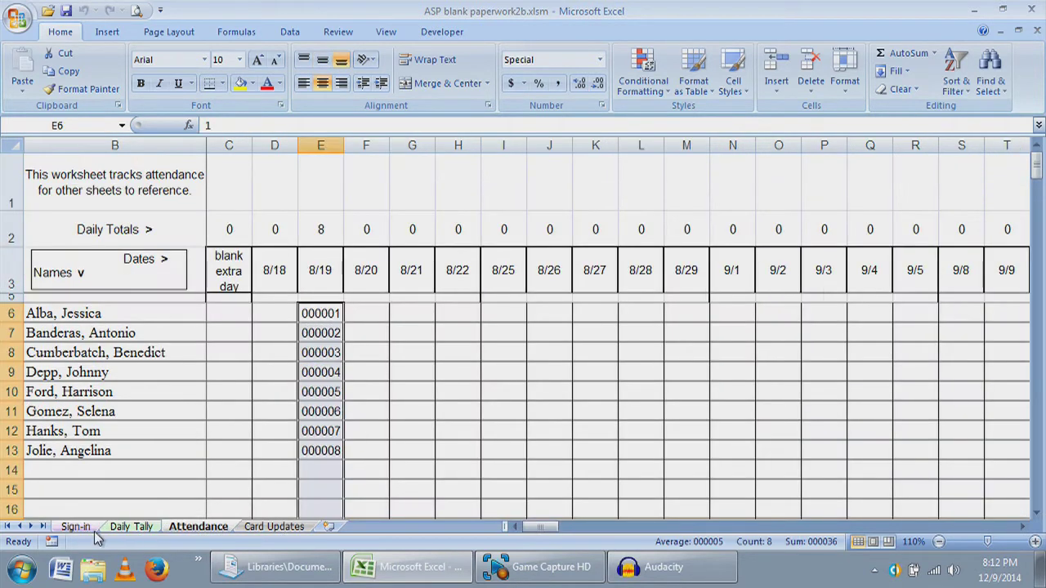
{"action": "left_click", "coordinate": [75, 528]}
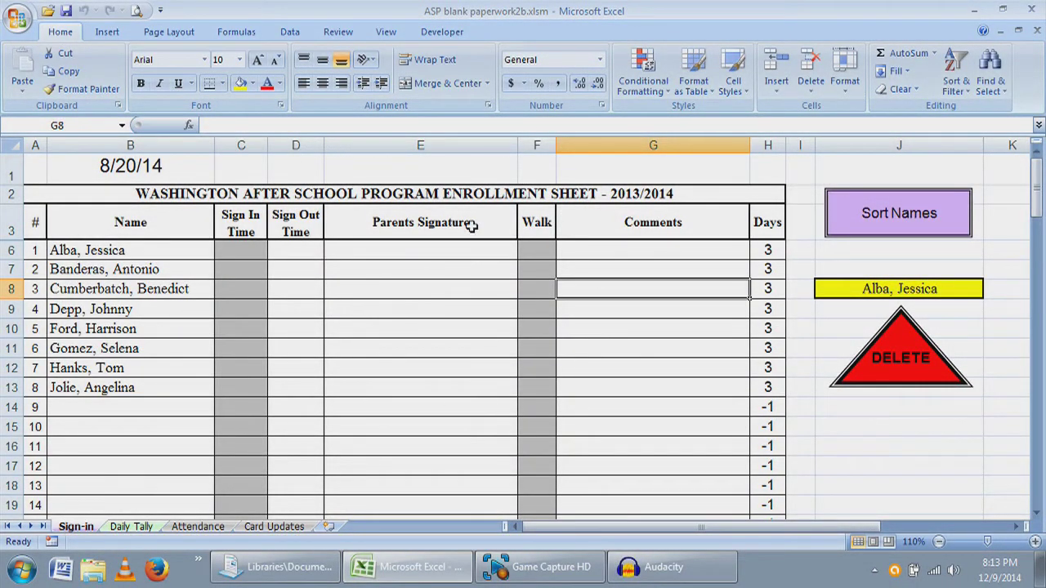
Inspect the first student's Sign-in row, from sign-in time through the Days formula
{"action": "left_click", "coordinate": [239, 252]}
{"action": "left_click", "coordinate": [290, 251]}
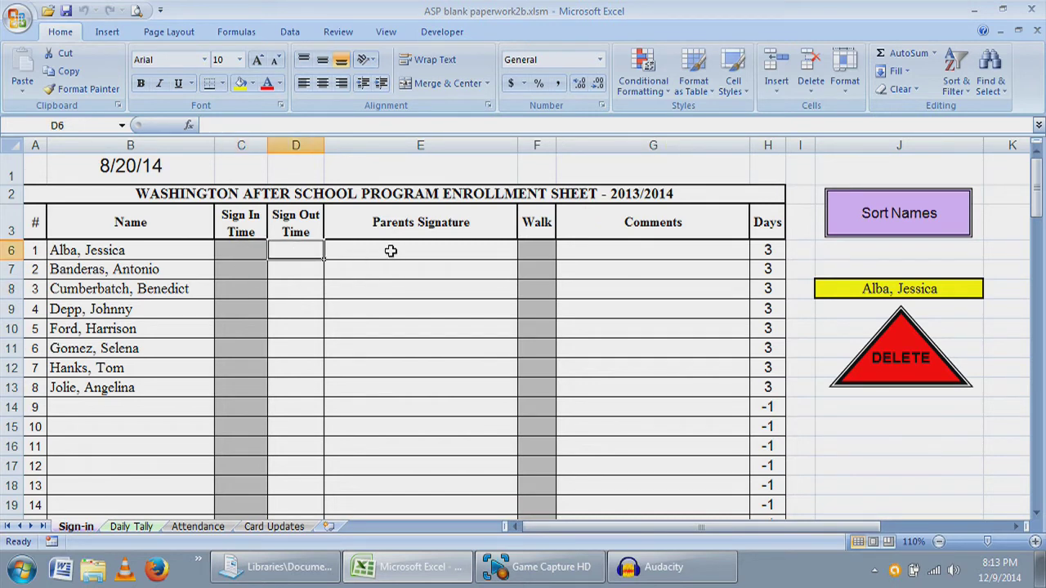
{"action": "left_click", "coordinate": [420, 251]}
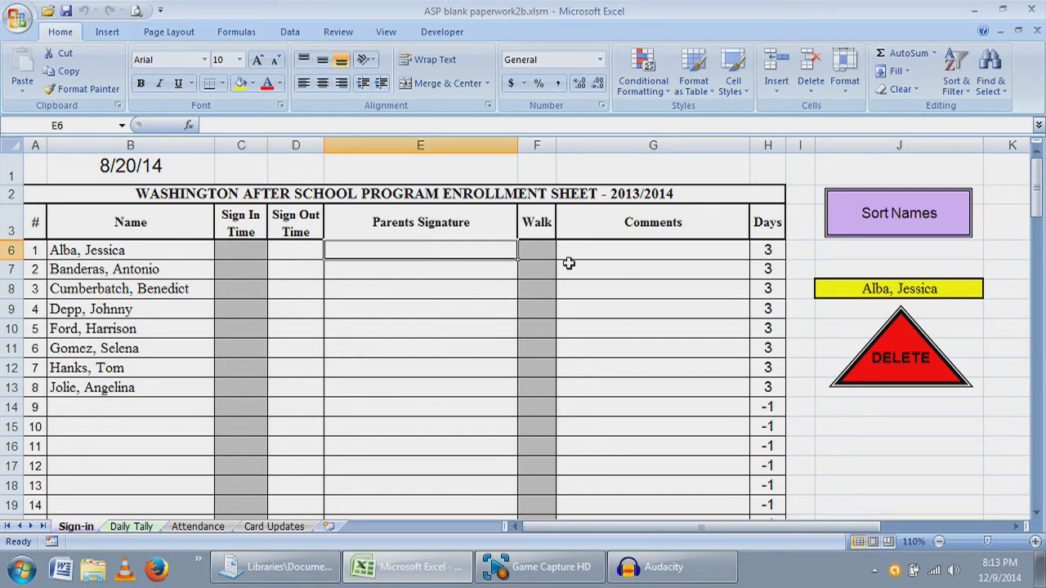
{"action": "left_click", "coordinate": [533, 242]}
{"action": "left_click", "coordinate": [687, 257]}
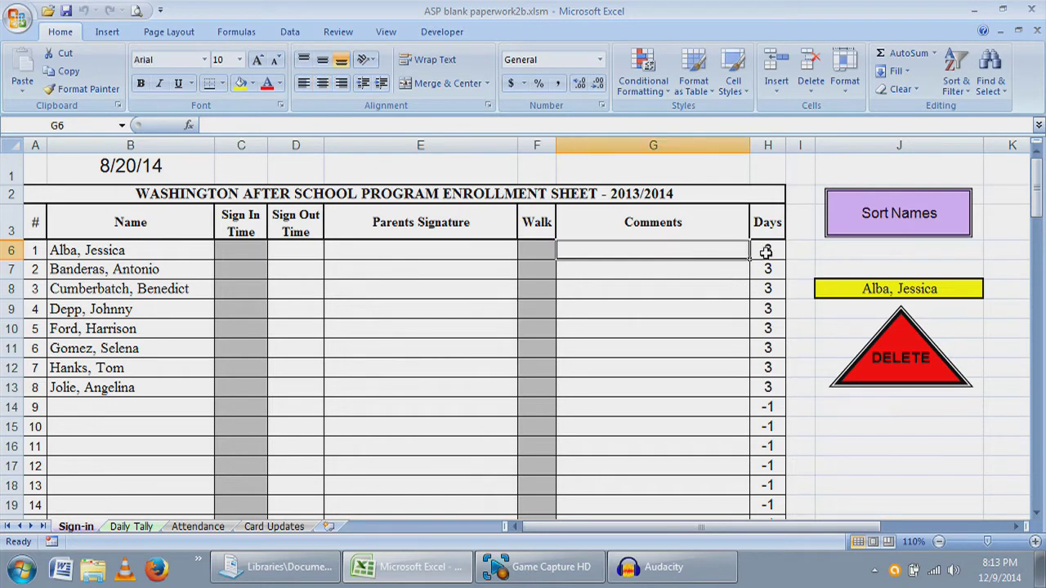
{"action": "left_click", "coordinate": [765, 250]}
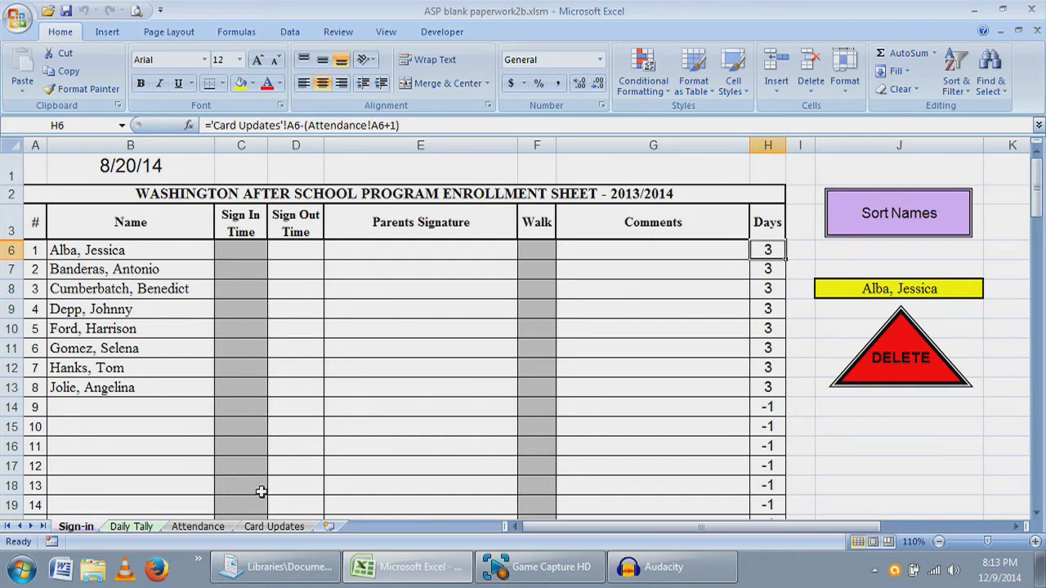
Check the blank extra day value of 5 on Card Updates and view Attendance
{"action": "left_click", "coordinate": [274, 527]}
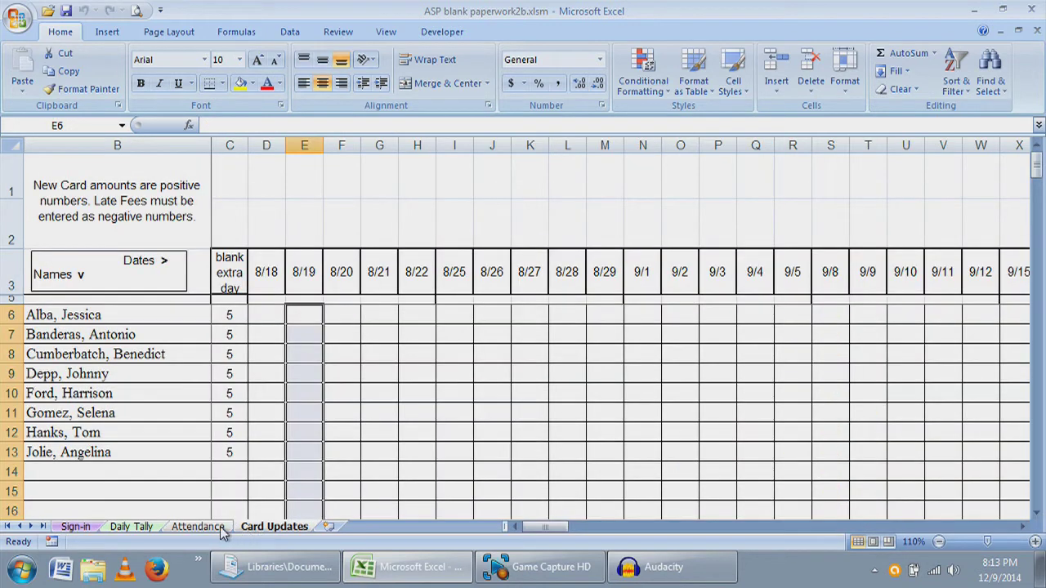
{"action": "left_click", "coordinate": [225, 316]}
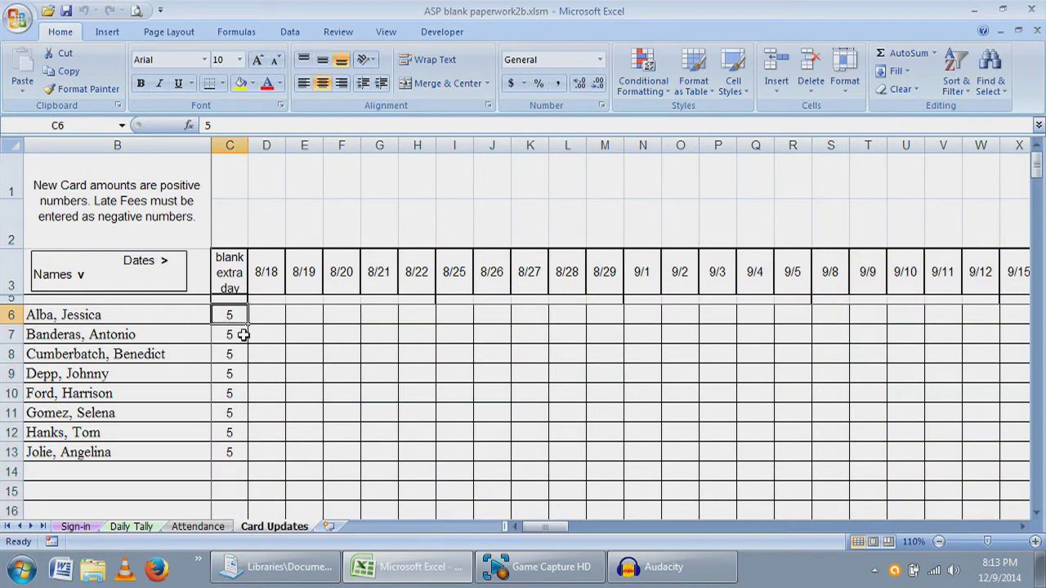
{"action": "left_click", "coordinate": [198, 527]}
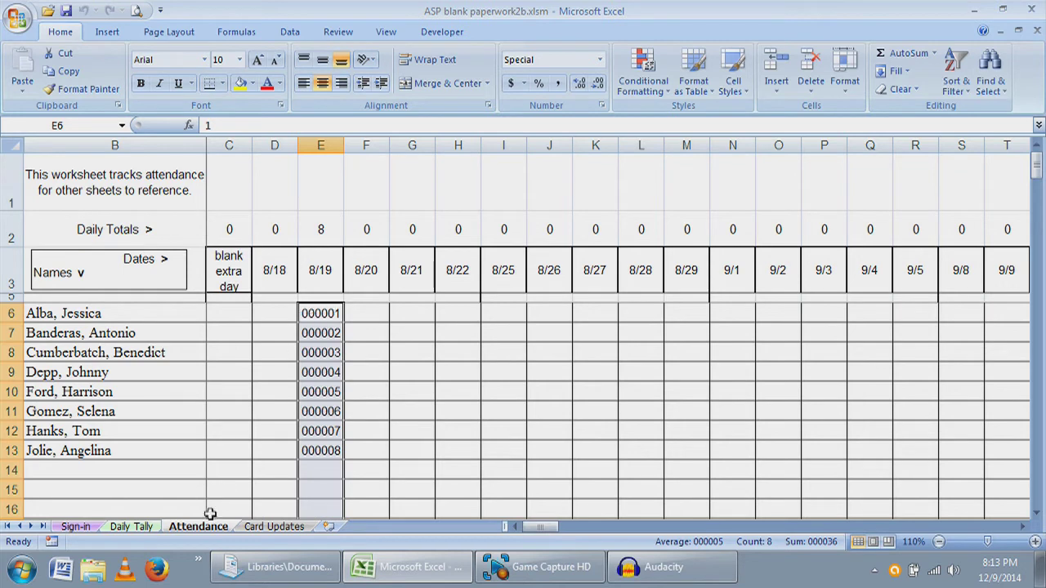
Compare the Sign-in Days formulas in H6 and H8 against Card Updates and Attendance
{"action": "left_click", "coordinate": [76, 527]}
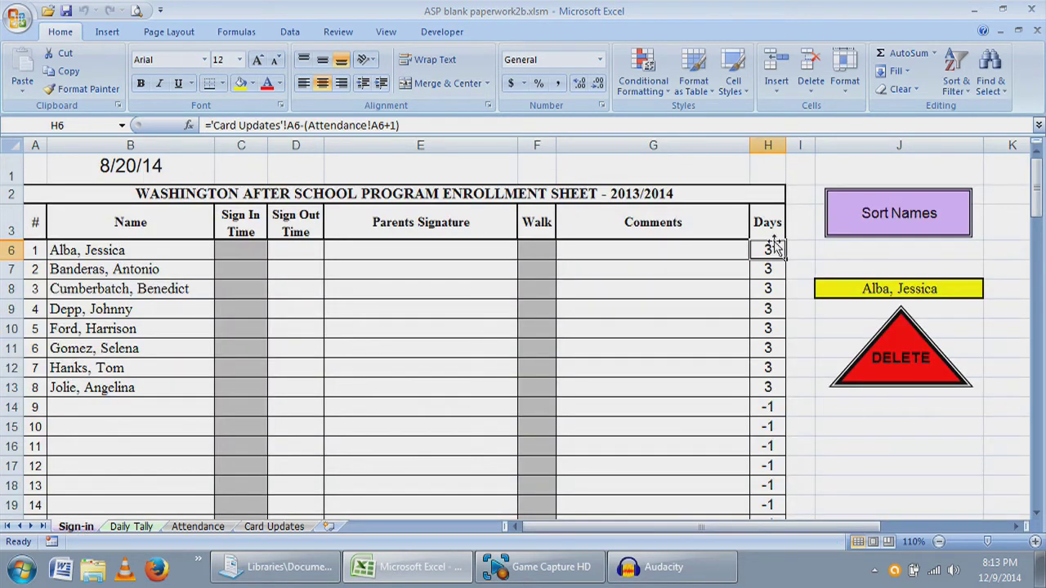
{"action": "left_click", "coordinate": [386, 125]}
{"action": "left_click", "coordinate": [779, 287]}
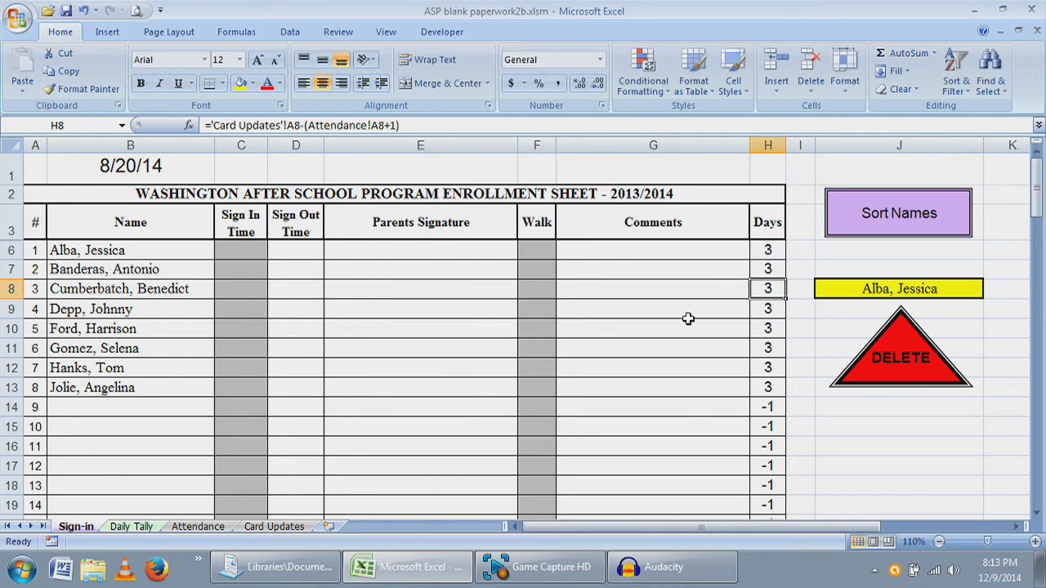
{"action": "left_click", "coordinate": [761, 251]}
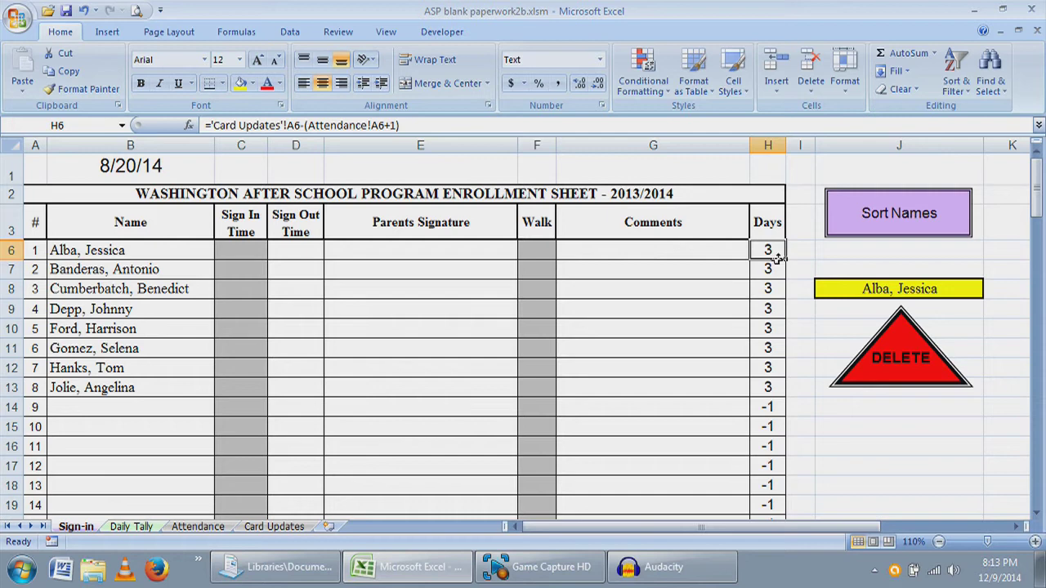
{"action": "left_click", "coordinate": [274, 527]}
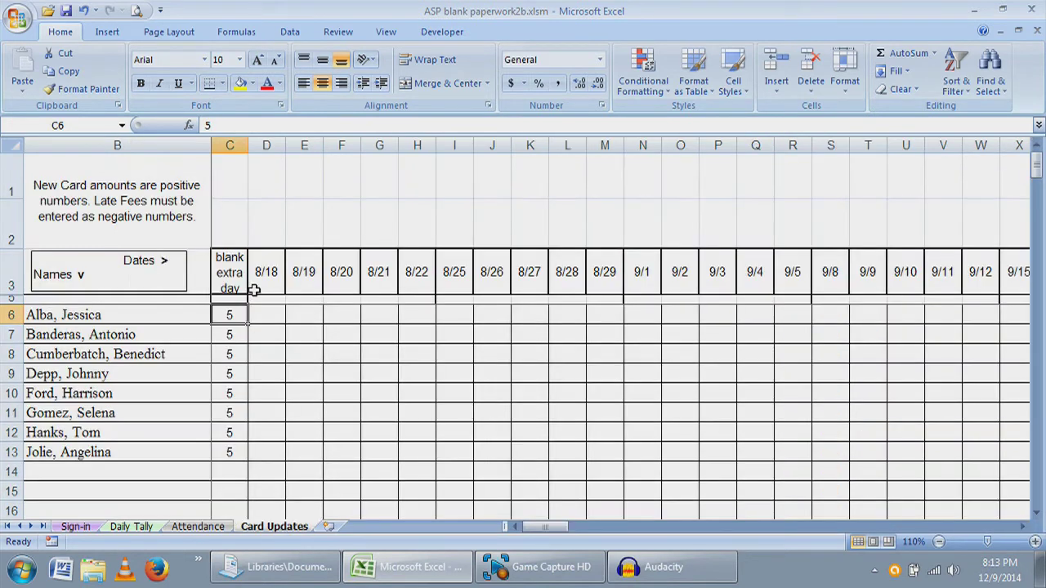
{"action": "left_click", "coordinate": [198, 526]}
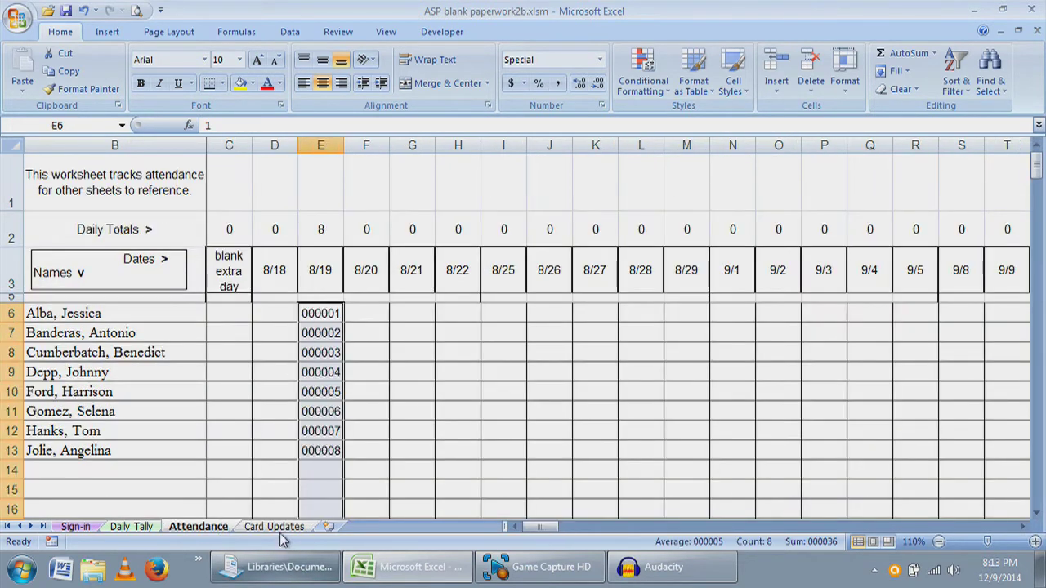
Type the new student's full name into cell B14 on the Sign-in sheet
{"action": "left_click", "coordinate": [75, 527]}
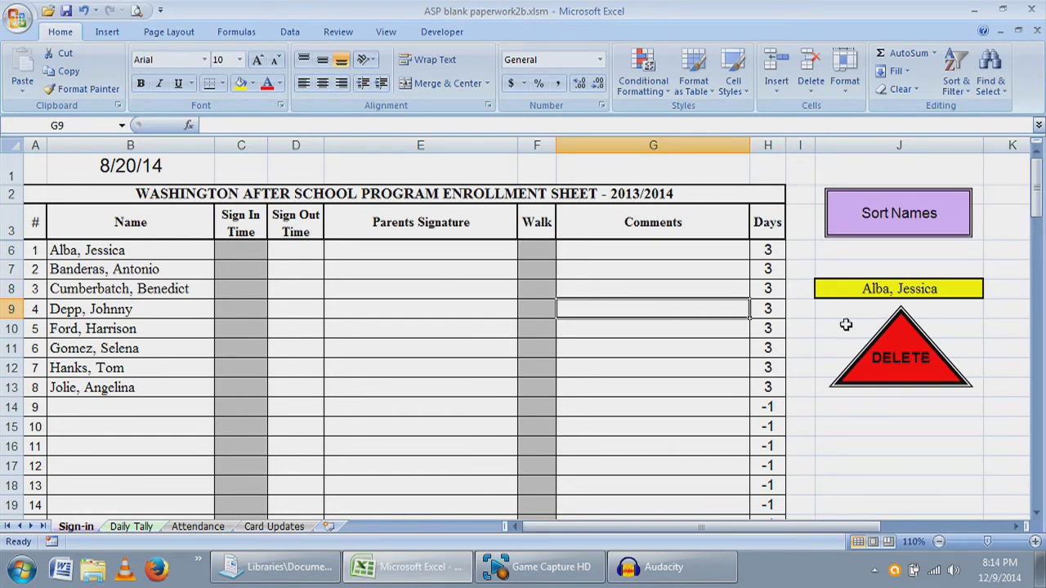
{"action": "left_click", "coordinate": [72, 408]}
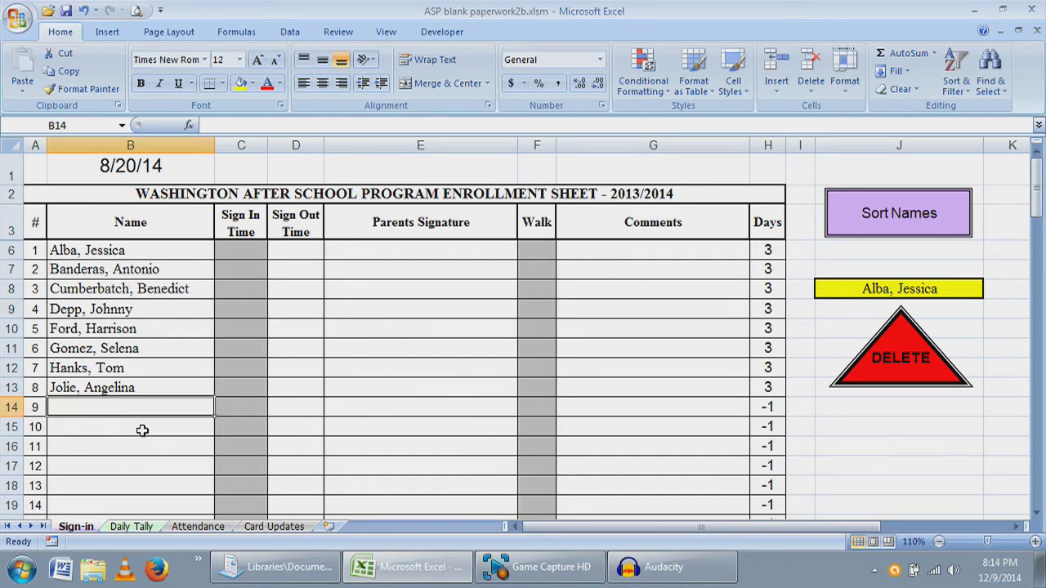
{"action": "type", "text": "Free"}
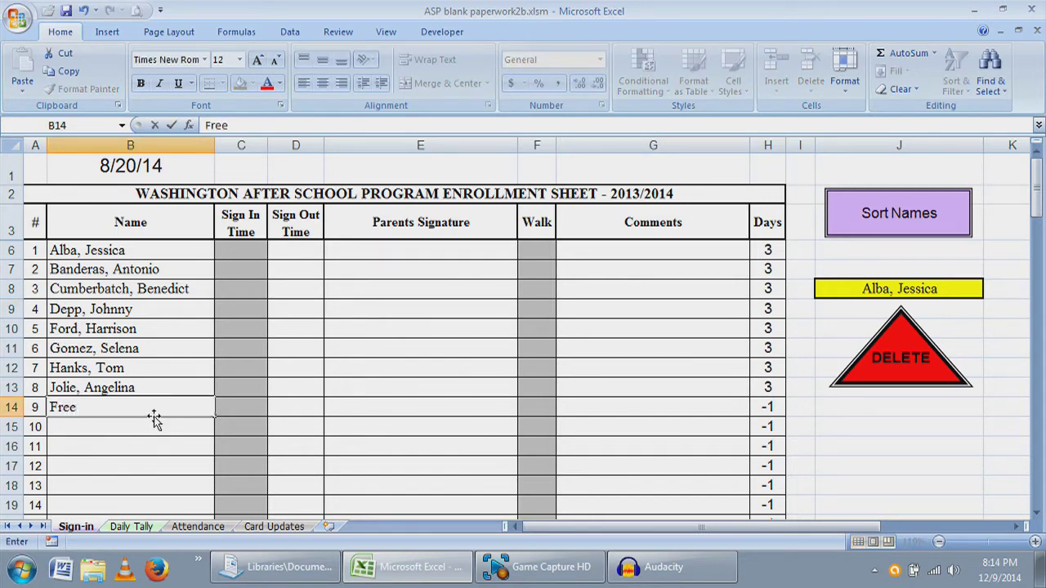
{"action": "type", "text": "man, Morgan"}
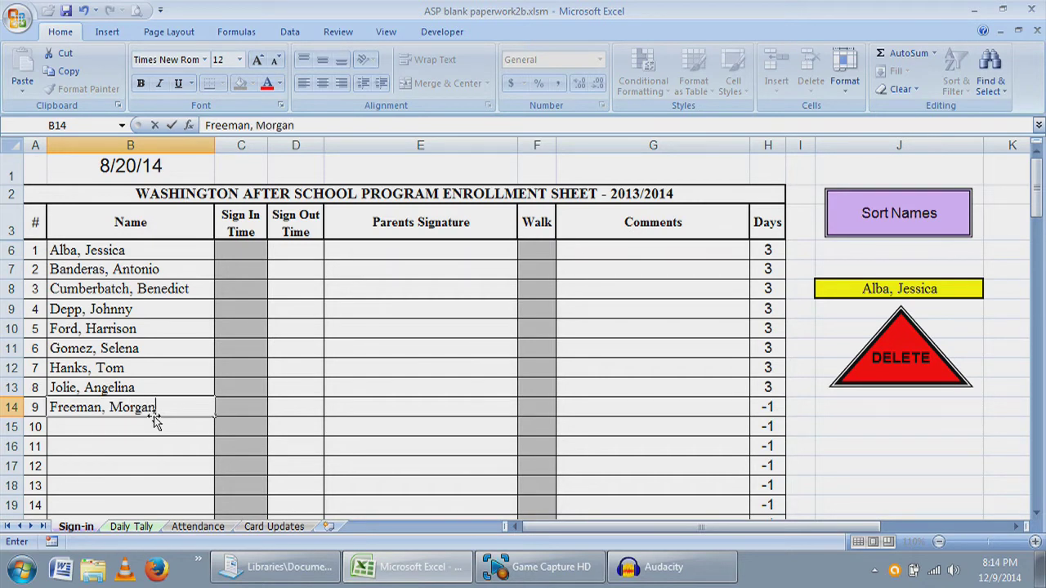
Commit the new name, sort names alphabetically, and check the student's -1 Days in H11
{"action": "key", "text": "Return"}
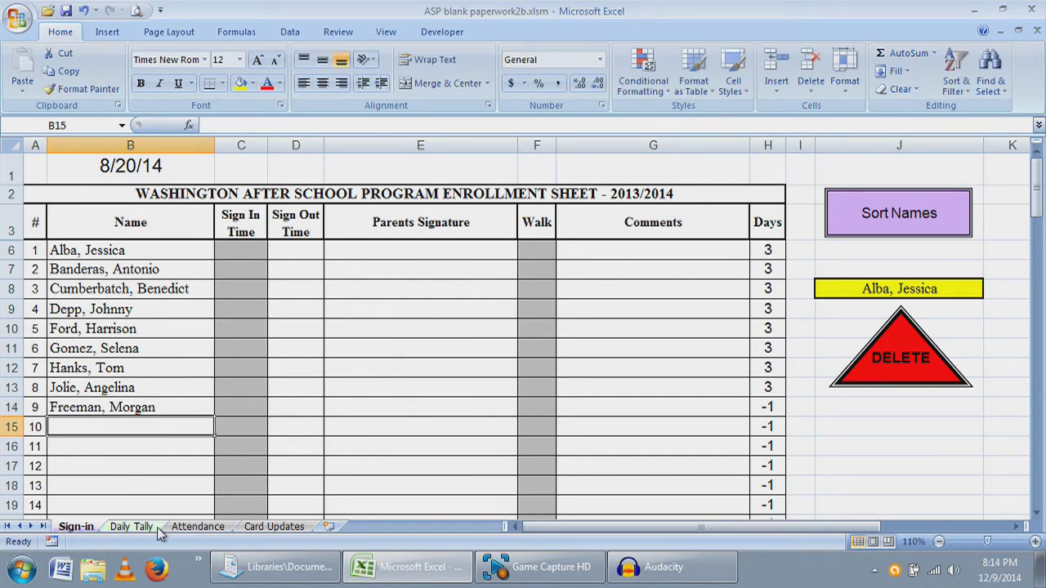
{"action": "left_click", "coordinate": [131, 526]}
{"action": "left_click", "coordinate": [75, 527]}
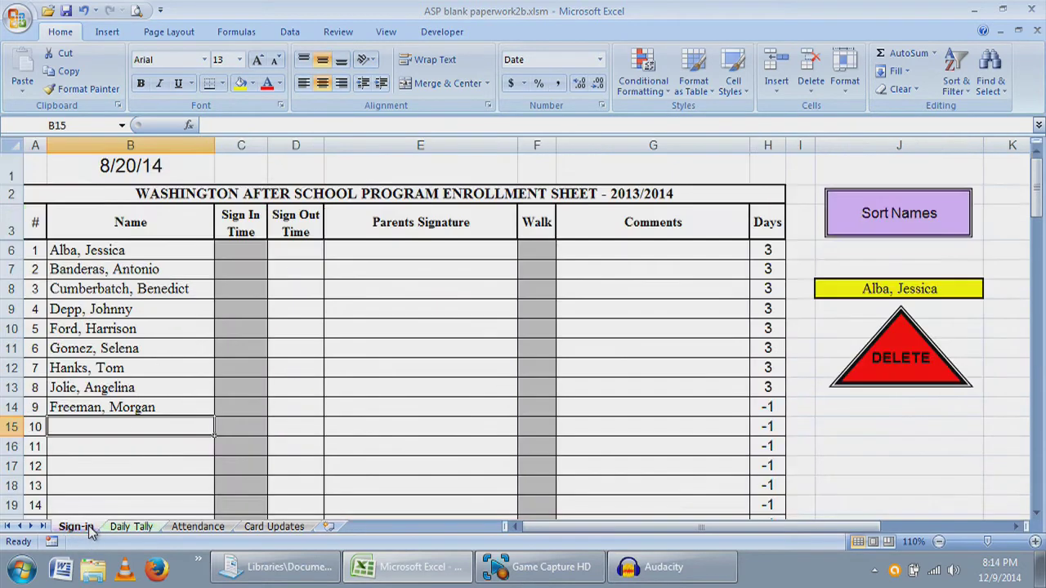
{"action": "left_click", "coordinate": [878, 223]}
{"action": "left_click", "coordinate": [100, 348]}
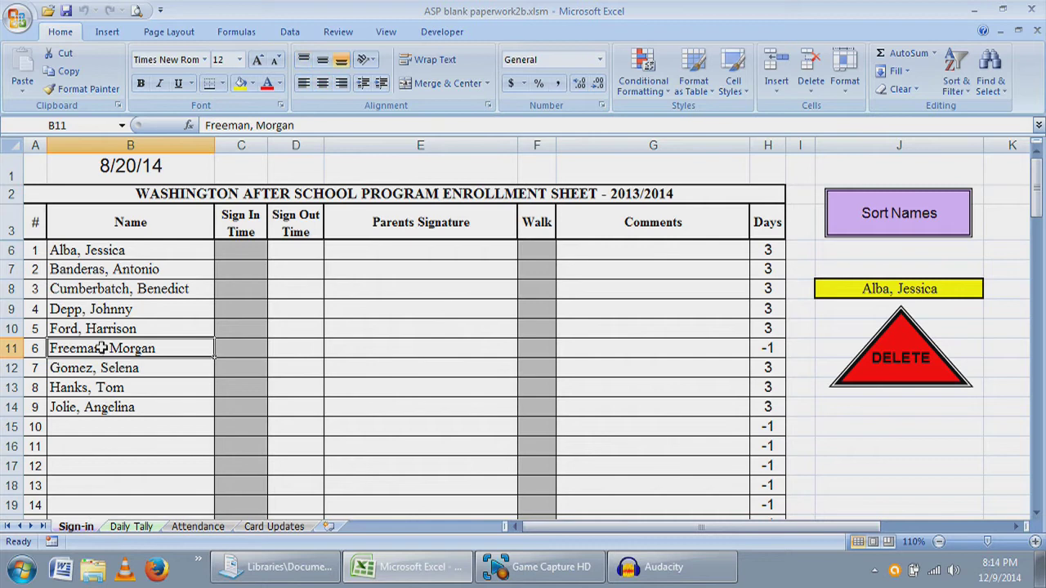
{"action": "left_click", "coordinate": [153, 528]}
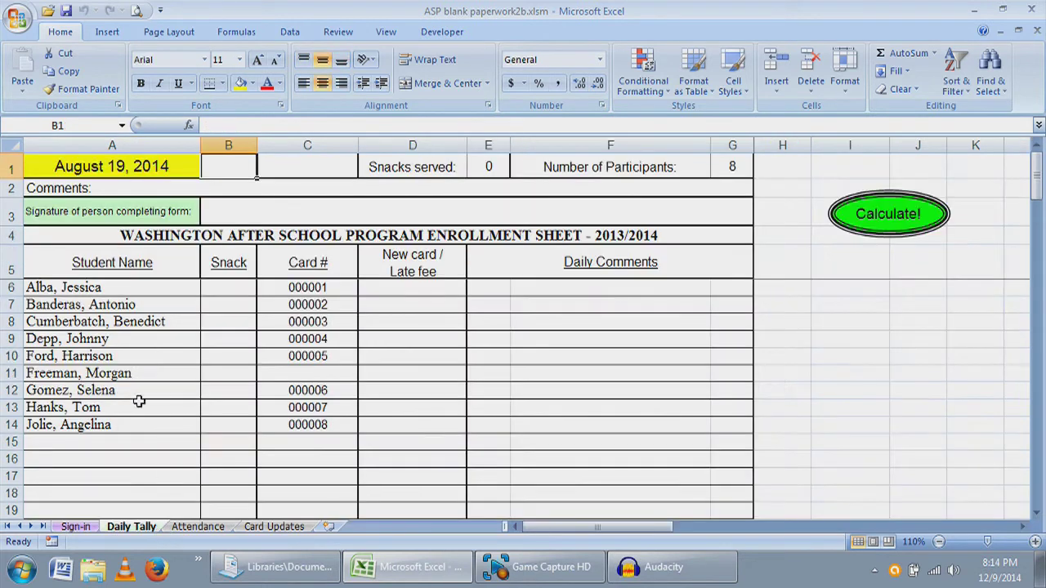
{"action": "left_click", "coordinate": [76, 527]}
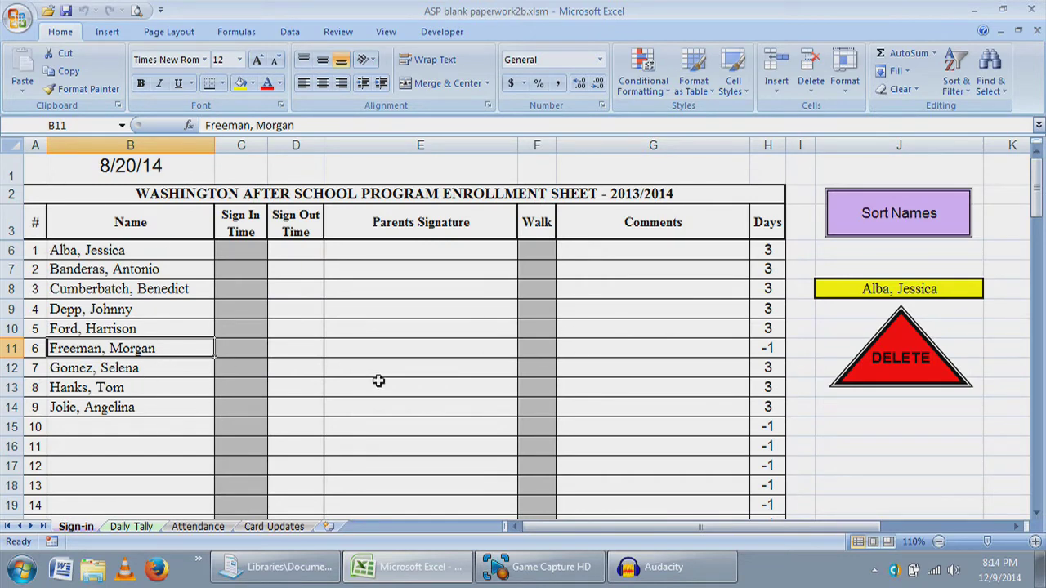
{"action": "left_click", "coordinate": [766, 349]}
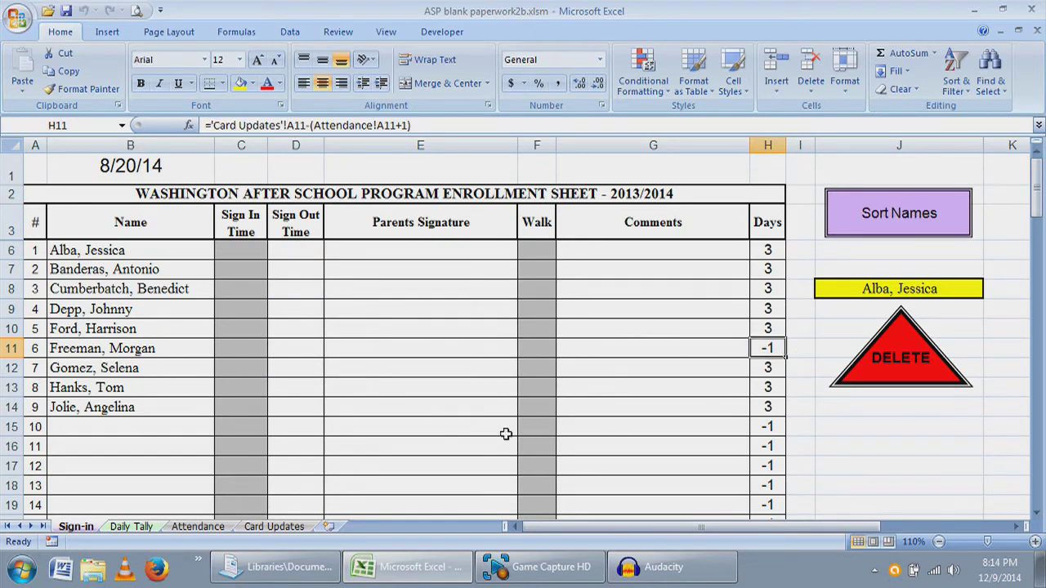
Enter 4 as the new student's blank extra day value in C11 on Card Updates
{"action": "left_click", "coordinate": [199, 528]}
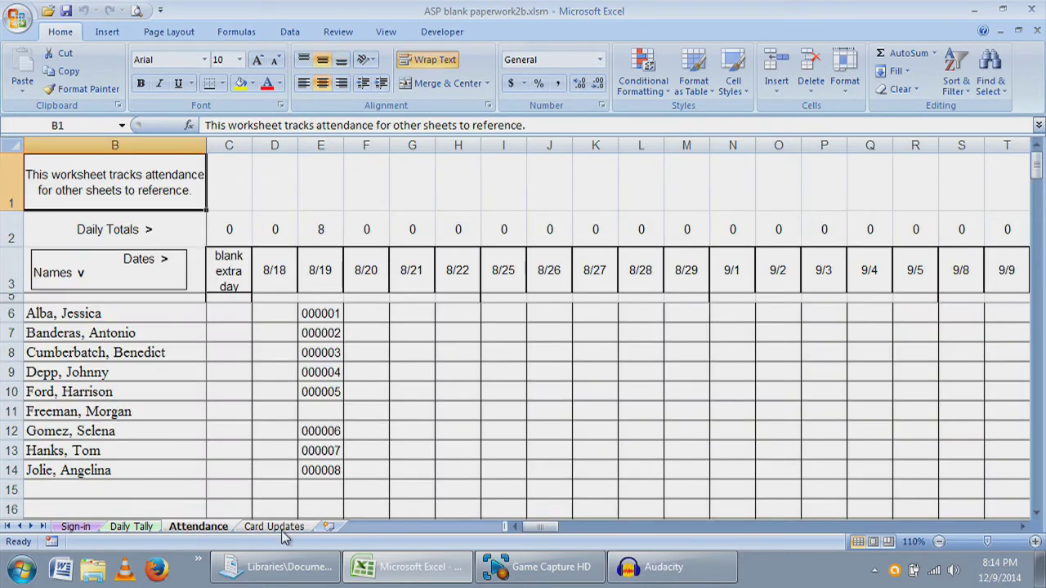
{"action": "key", "text": "ctrl+Page_Down"}
{"action": "left_click", "coordinate": [221, 414]}
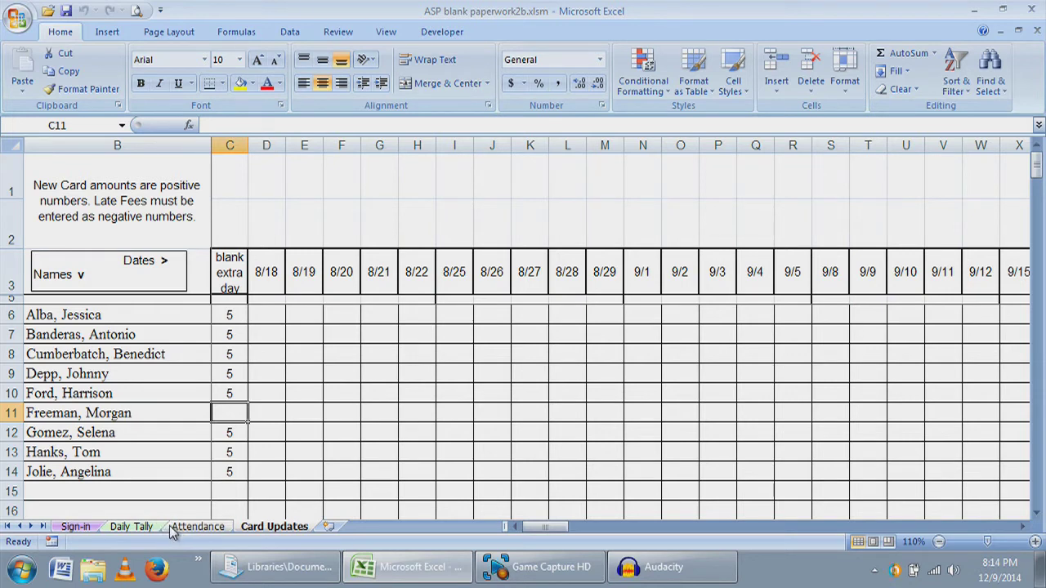
{"action": "type", "text": "4"}
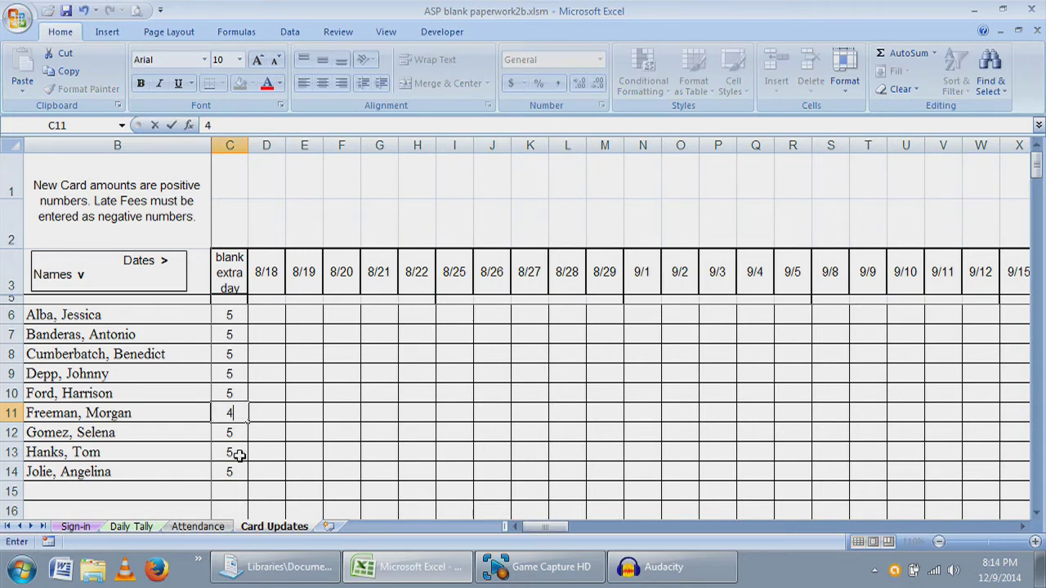
{"action": "left_click", "coordinate": [75, 527]}
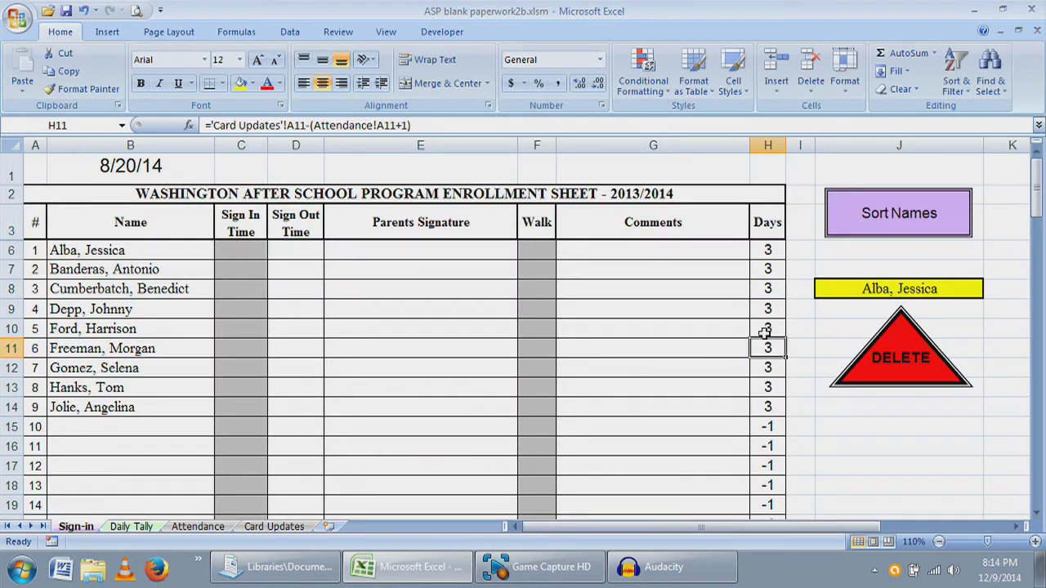
Change that Card Updates value to 200 and confirm Sign-in Days reads 199
{"action": "left_click", "coordinate": [274, 527]}
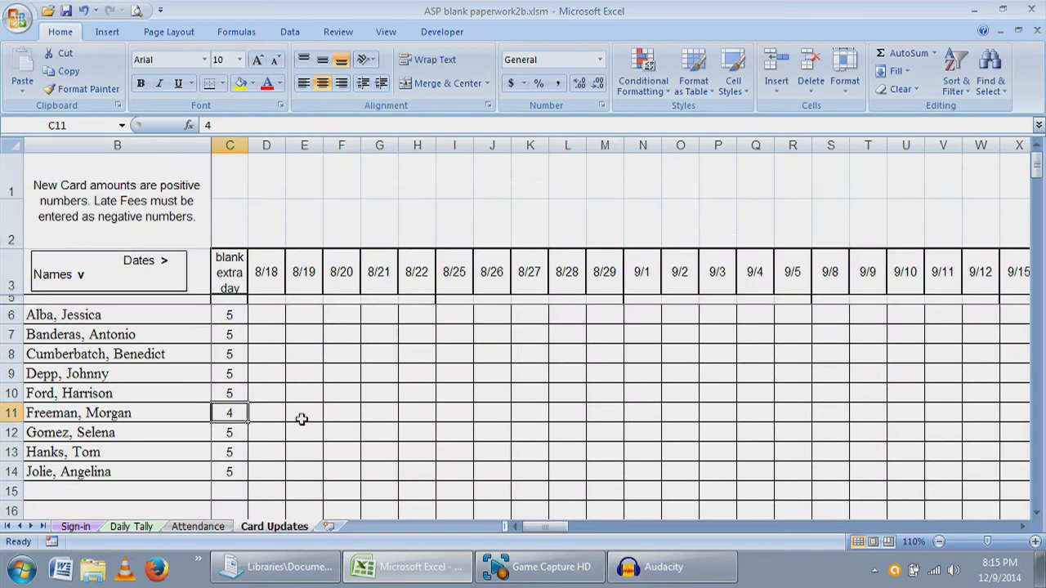
{"action": "type", "text": "200"}
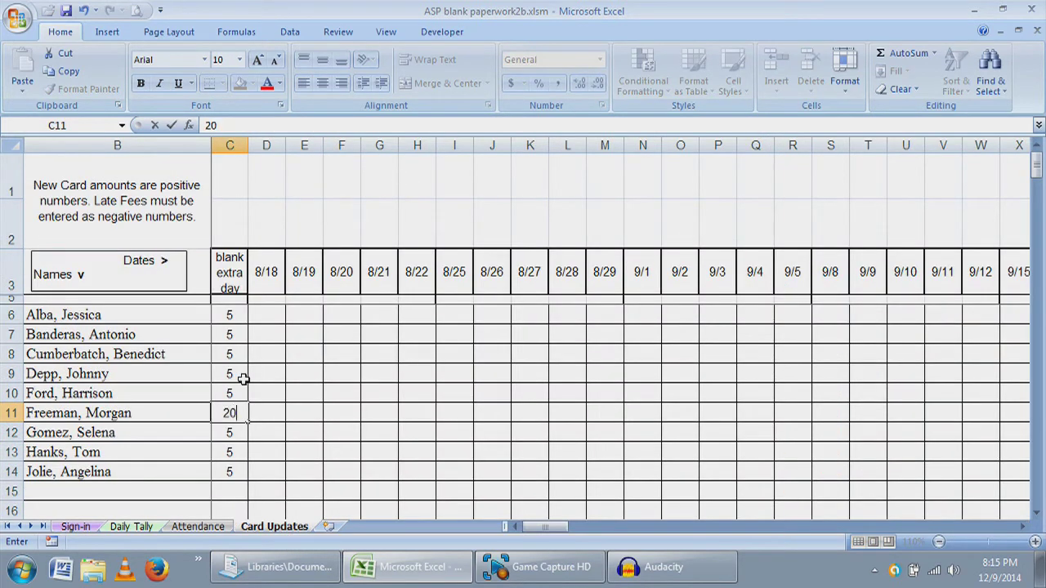
{"action": "left_click", "coordinate": [287, 412]}
{"action": "left_click", "coordinate": [76, 528]}
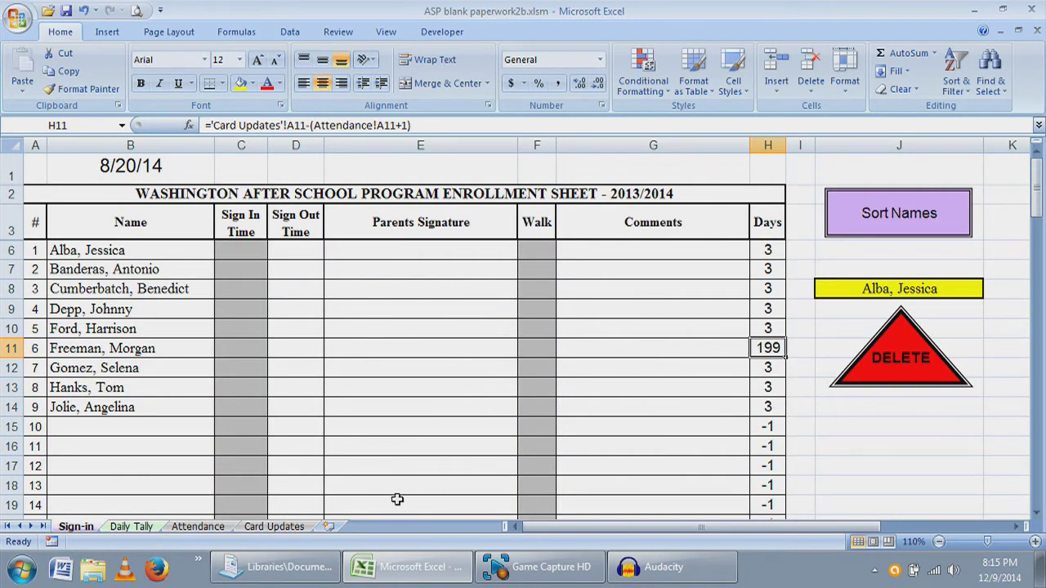
{"action": "left_click", "coordinate": [291, 528]}
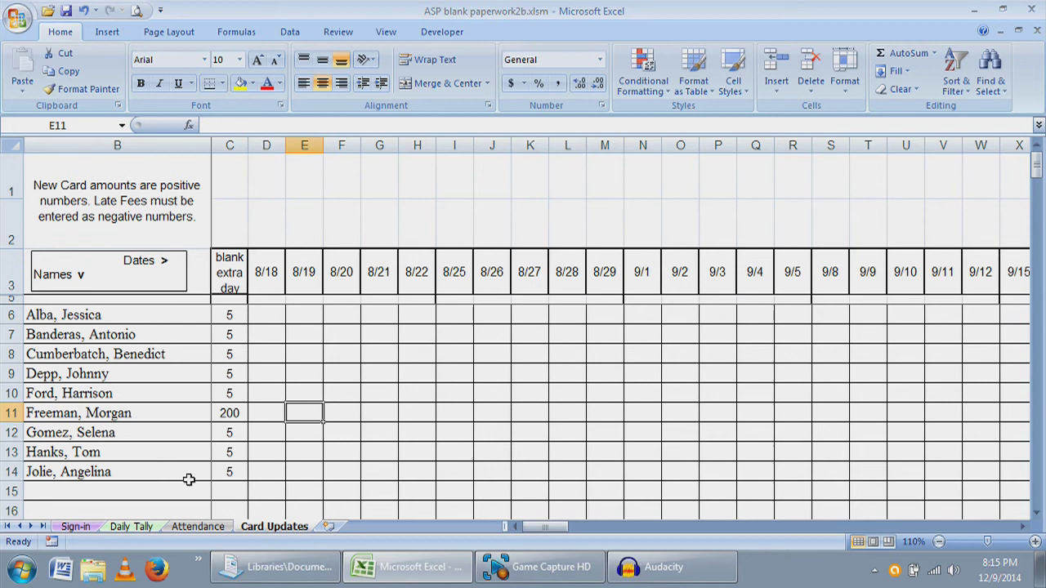
{"action": "left_click", "coordinate": [75, 528]}
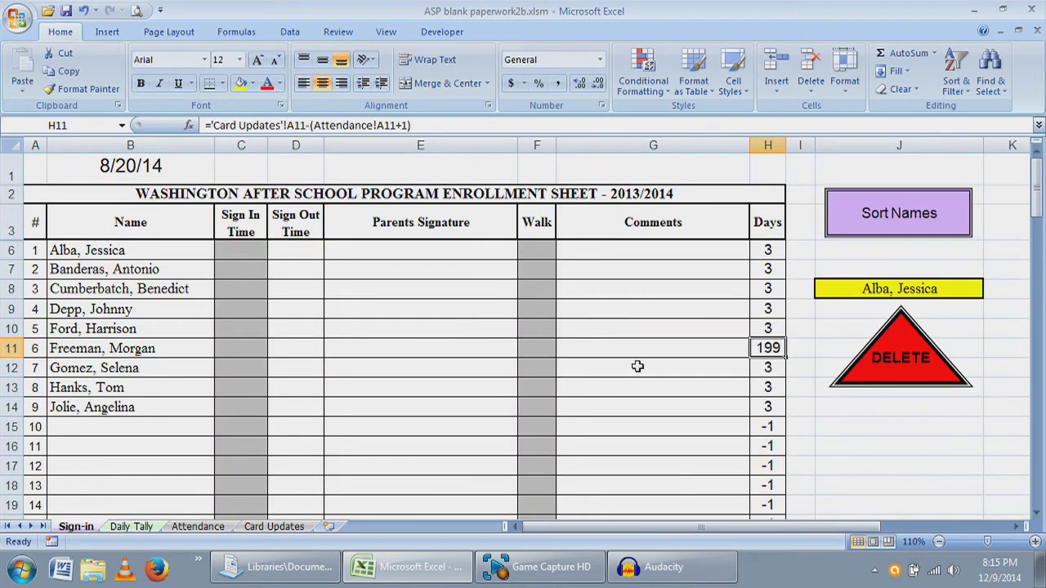
Look over the student-to-delete selector in J8 and the Daily Tally and Attendance sheets
{"action": "left_click", "coordinate": [924, 291]}
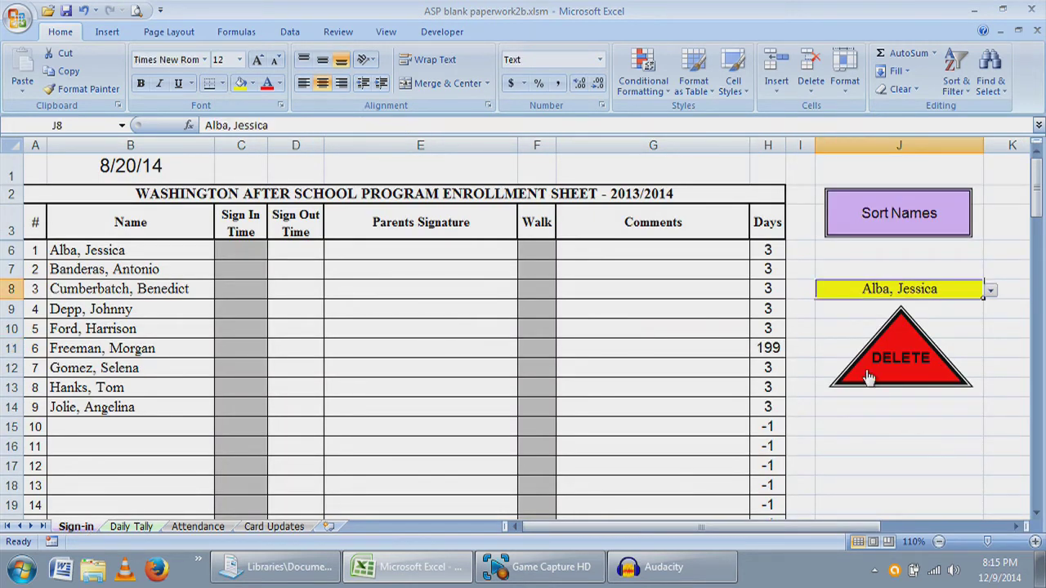
{"action": "left_click", "coordinate": [869, 378]}
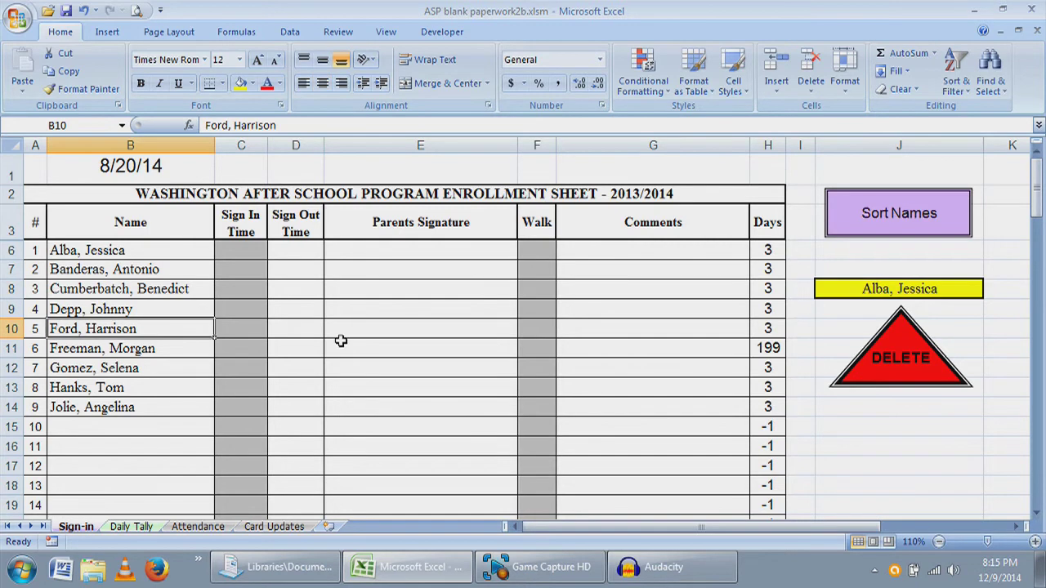
{"action": "left_click", "coordinate": [141, 528]}
{"action": "left_click", "coordinate": [166, 529]}
{"action": "left_click", "coordinate": [89, 527]}
Choose the seventh student from the J8 list and delete them from the sign-in list
{"action": "left_click", "coordinate": [960, 286]}
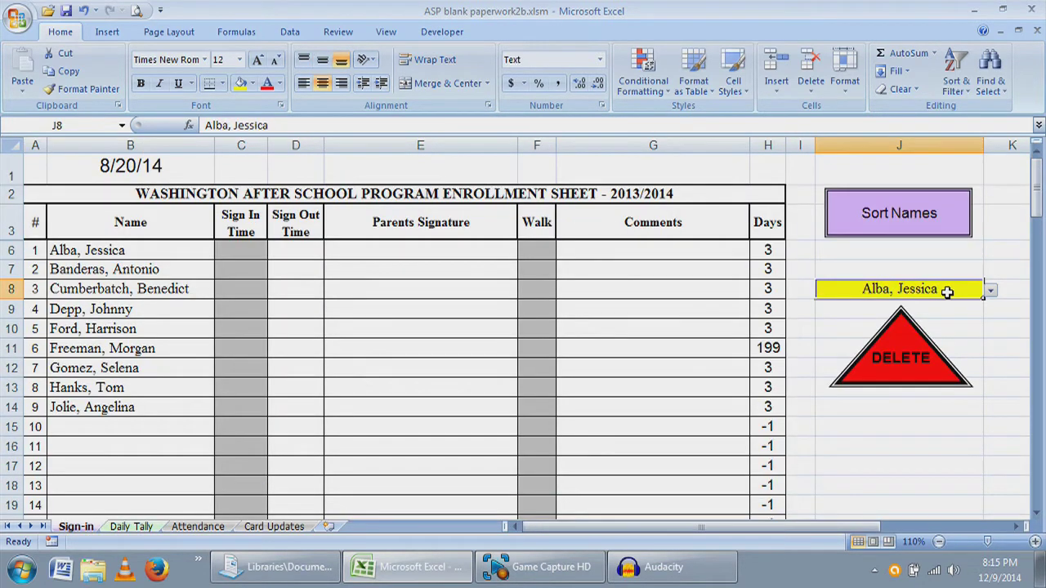
{"action": "left_click", "coordinate": [990, 291]}
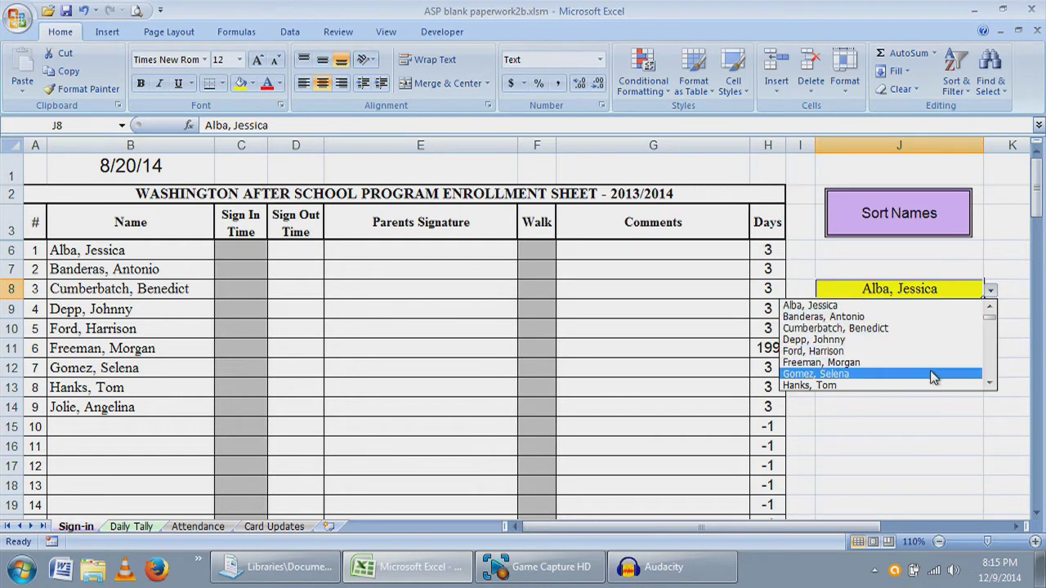
{"action": "left_click", "coordinate": [871, 374]}
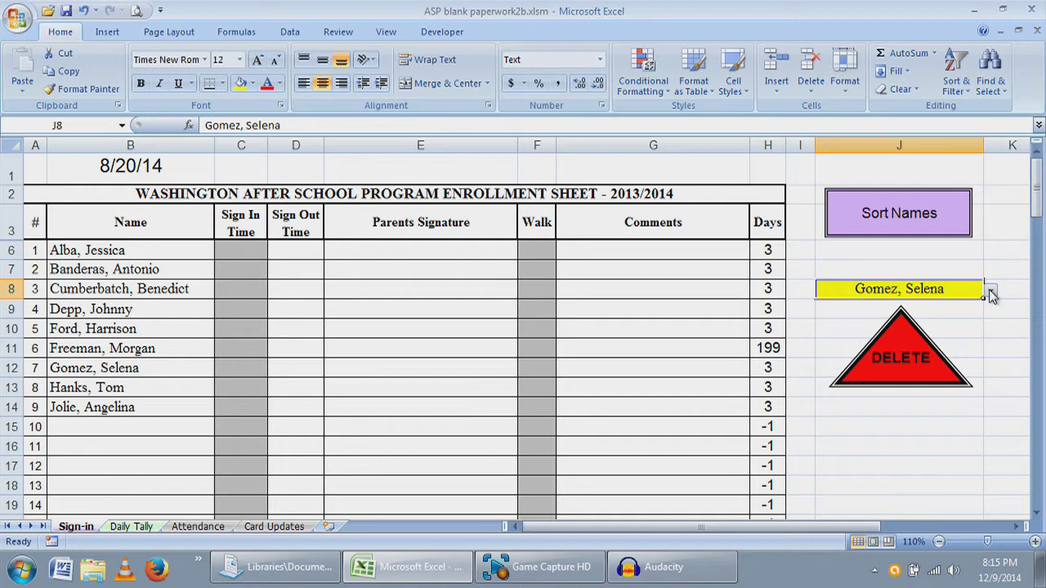
{"action": "left_click", "coordinate": [894, 367]}
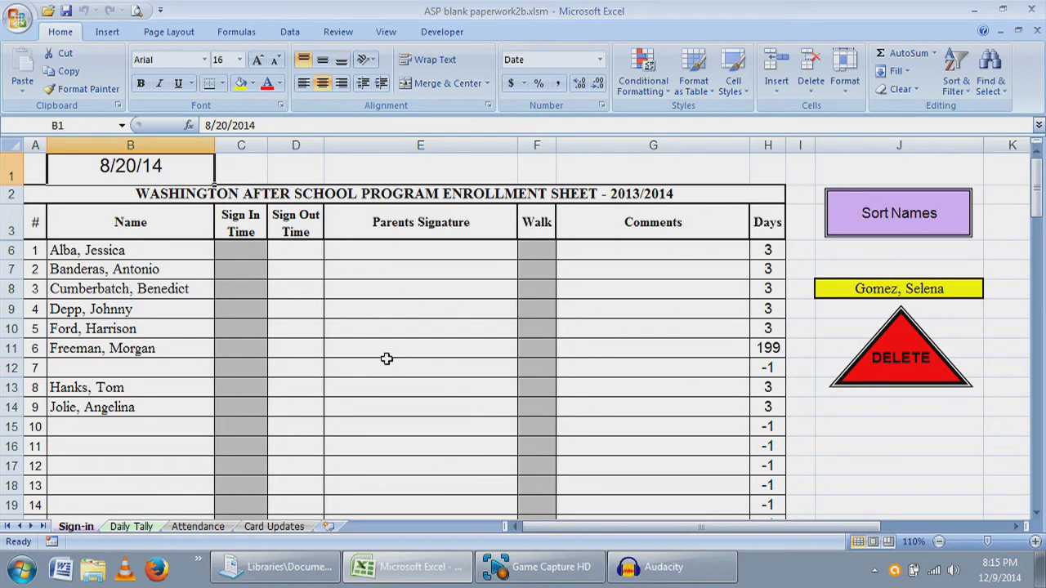
Check the other sheets, then re-sort Sign-in names to close the blank row
{"action": "left_click", "coordinate": [146, 528]}
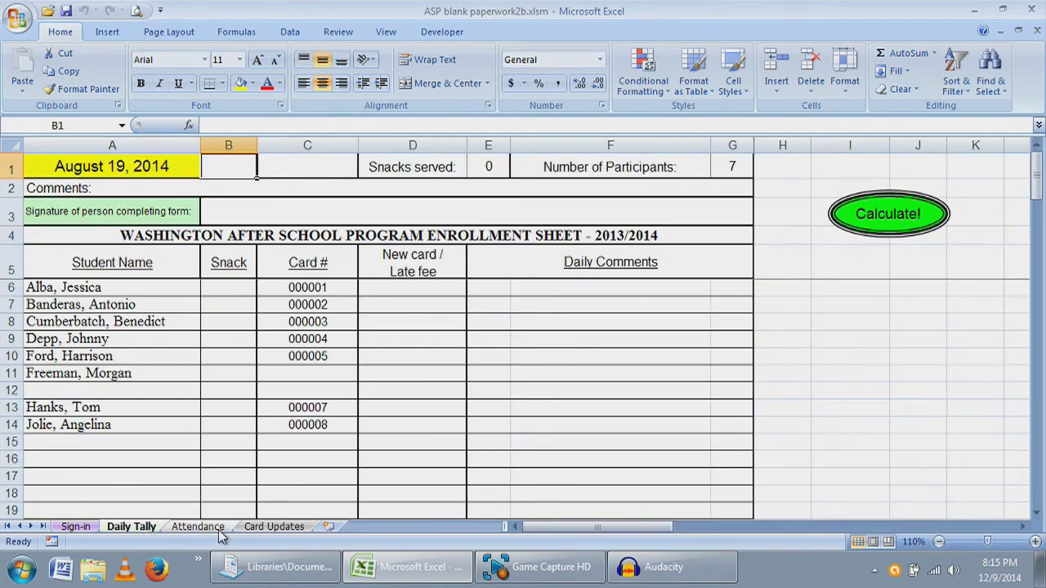
{"action": "left_click", "coordinate": [198, 528]}
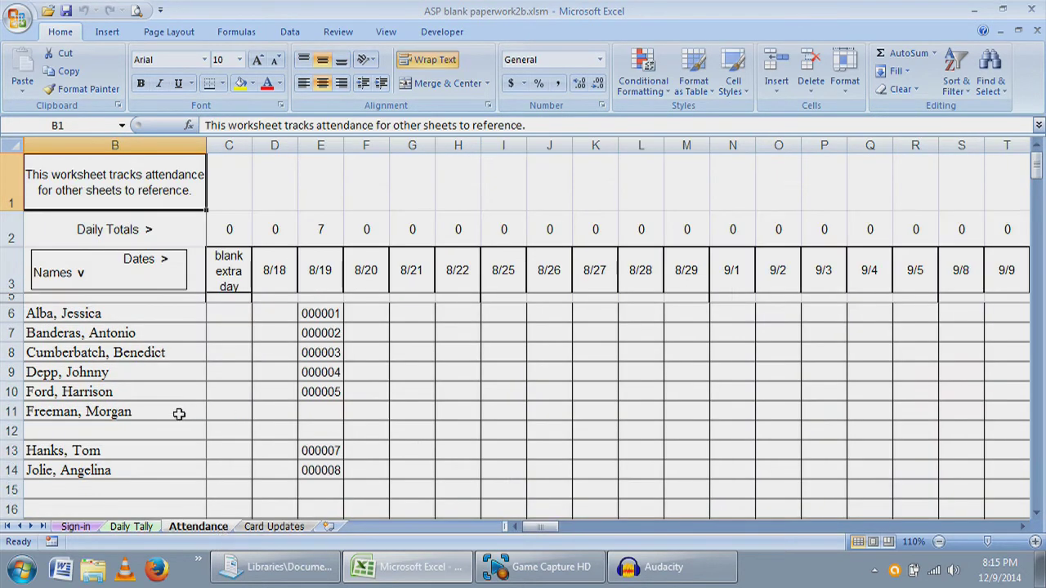
{"action": "left_click", "coordinate": [272, 528]}
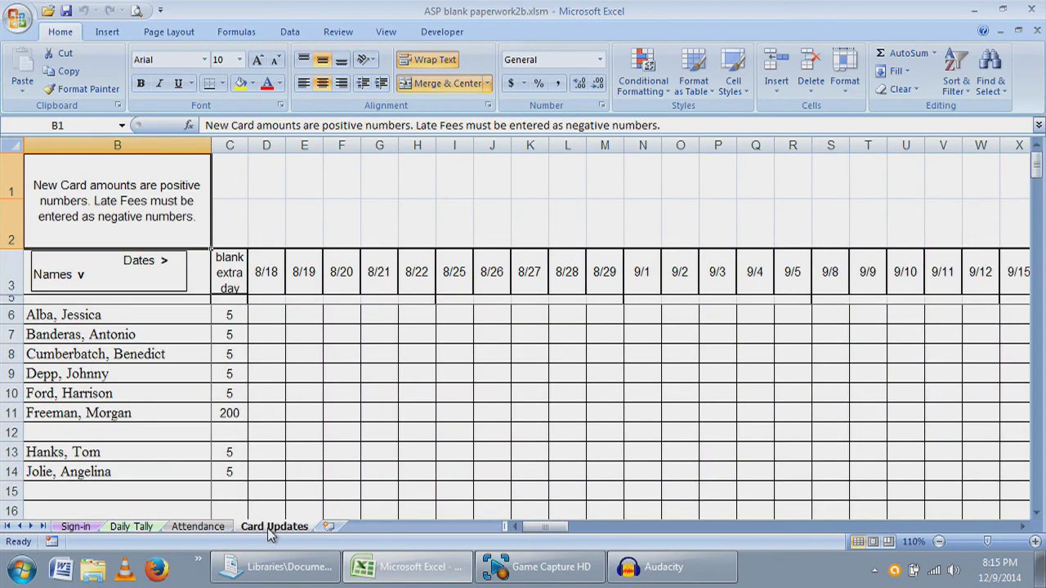
{"action": "left_click", "coordinate": [77, 528]}
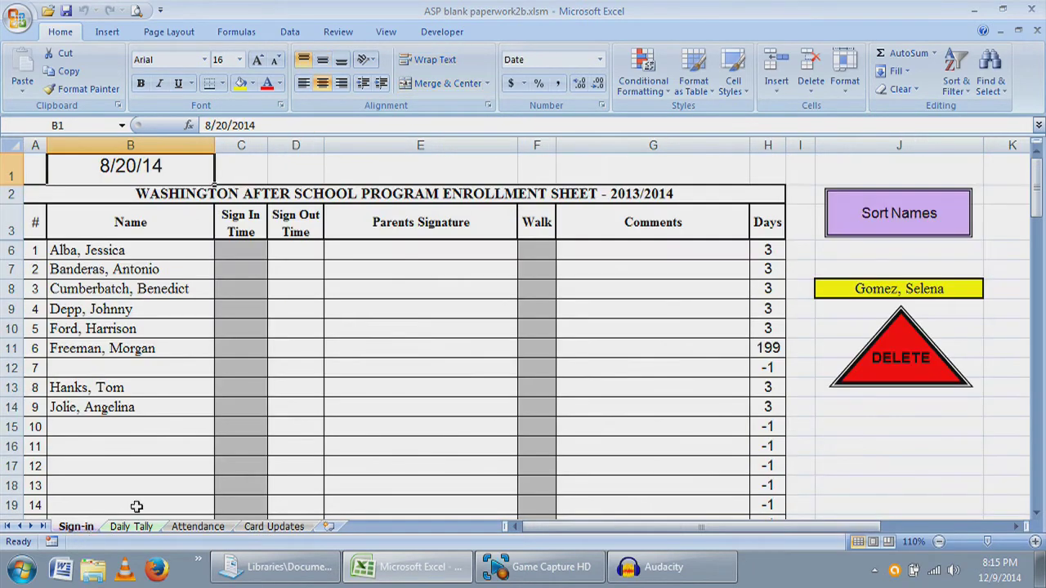
{"action": "left_click", "coordinate": [928, 231]}
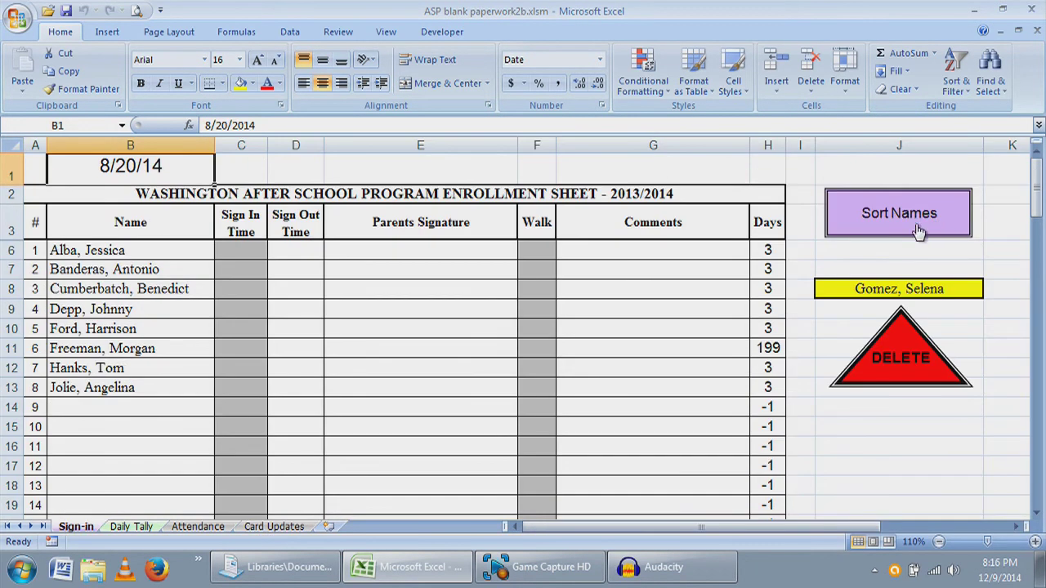
{"action": "left_click", "coordinate": [133, 416]}
{"action": "left_click", "coordinate": [132, 528]}
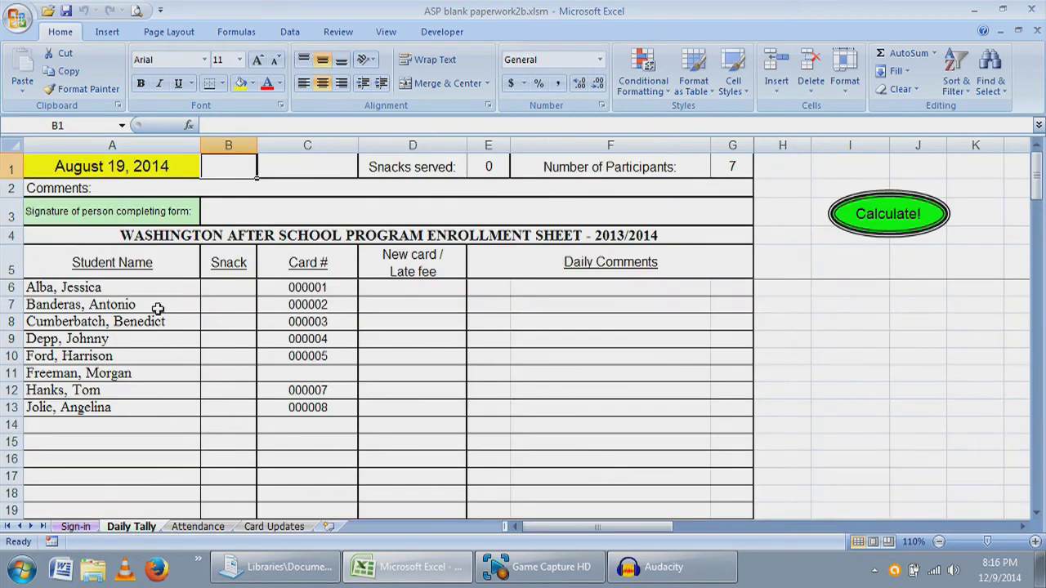
{"action": "key", "text": "ctrl+Page_Up"}
Enter 1 in the Snack cells B6, B7 and B8 for the first three students
{"action": "left_click", "coordinate": [133, 527]}
{"action": "left_click", "coordinate": [226, 291]}
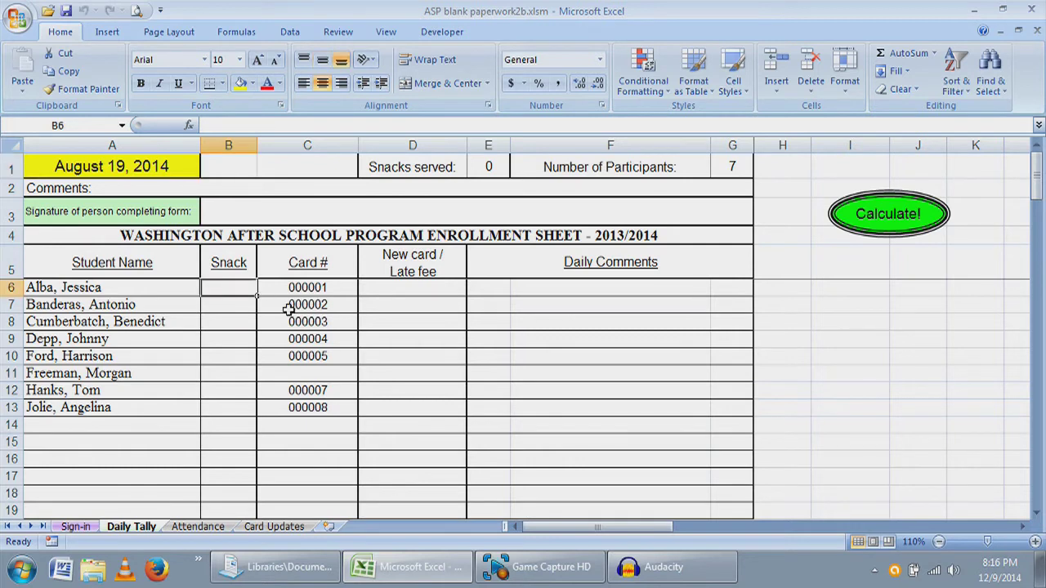
{"action": "type", "text": "1"}
{"action": "key", "text": "Return"}
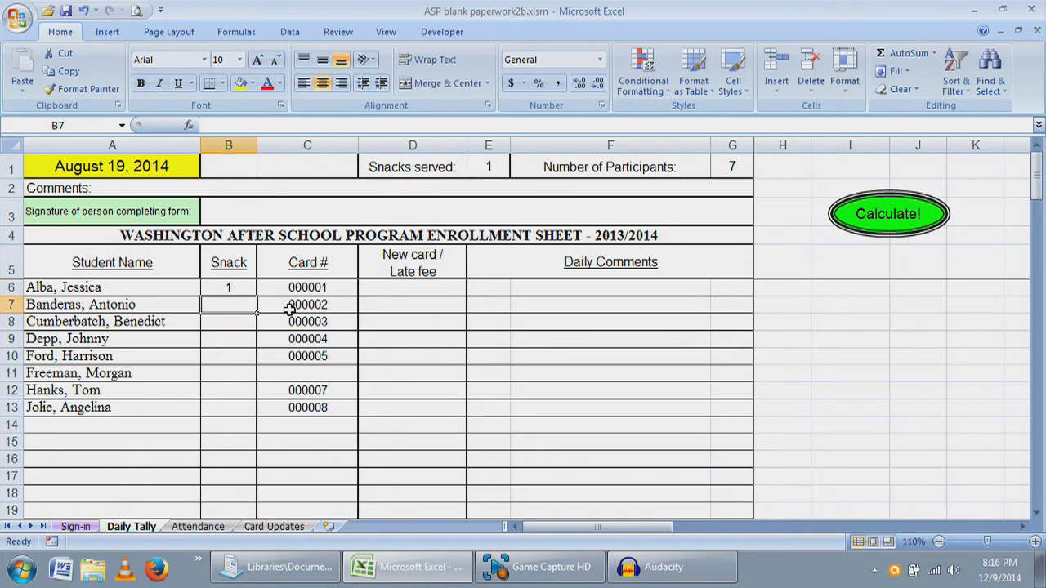
{"action": "type", "text": "1"}
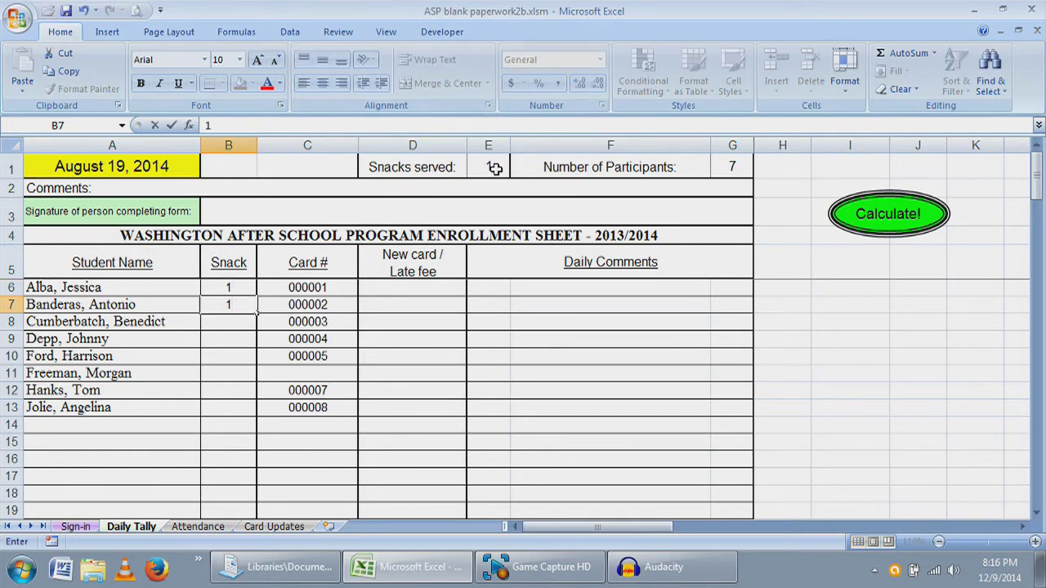
{"action": "key", "text": "Return"}
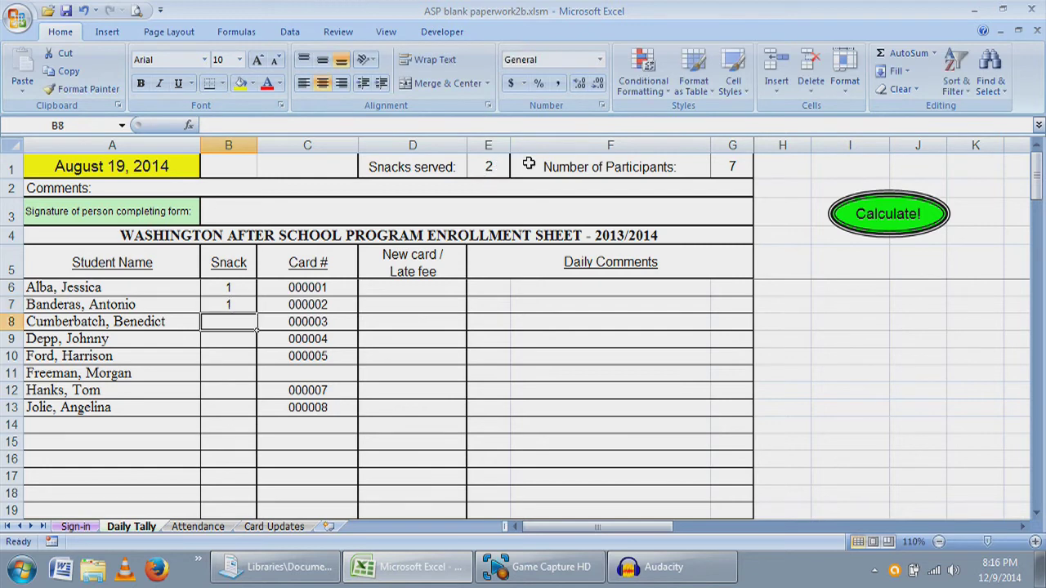
{"action": "type", "text": "1"}
{"action": "key", "text": "Return"}
{"action": "key", "text": "Return"}
{"action": "key", "text": "Return"}
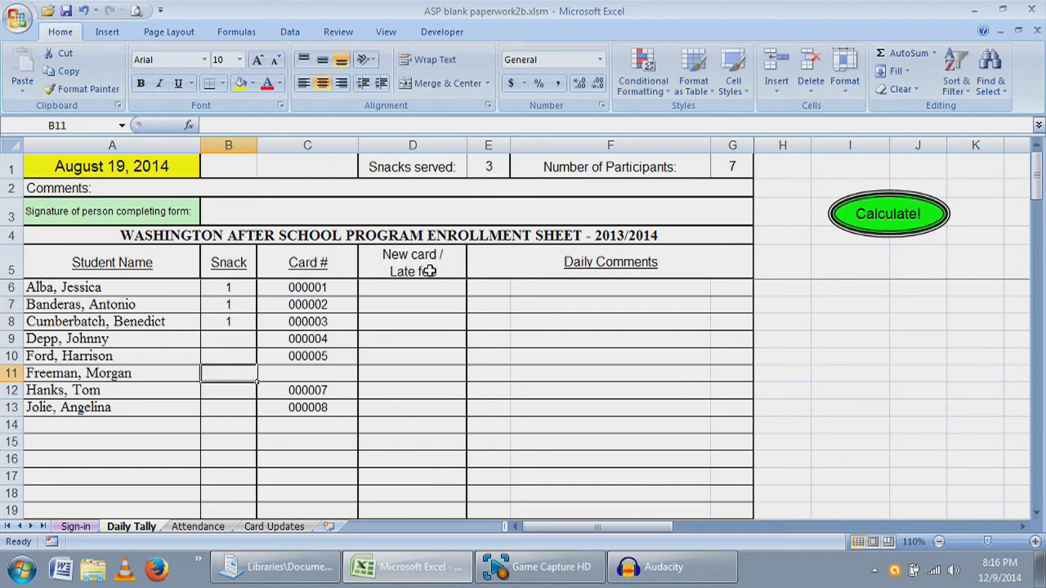
Check the COUNTA participants formula in G1 and enter a 20 new-card fee in D6
{"action": "left_click", "coordinate": [737, 160]}
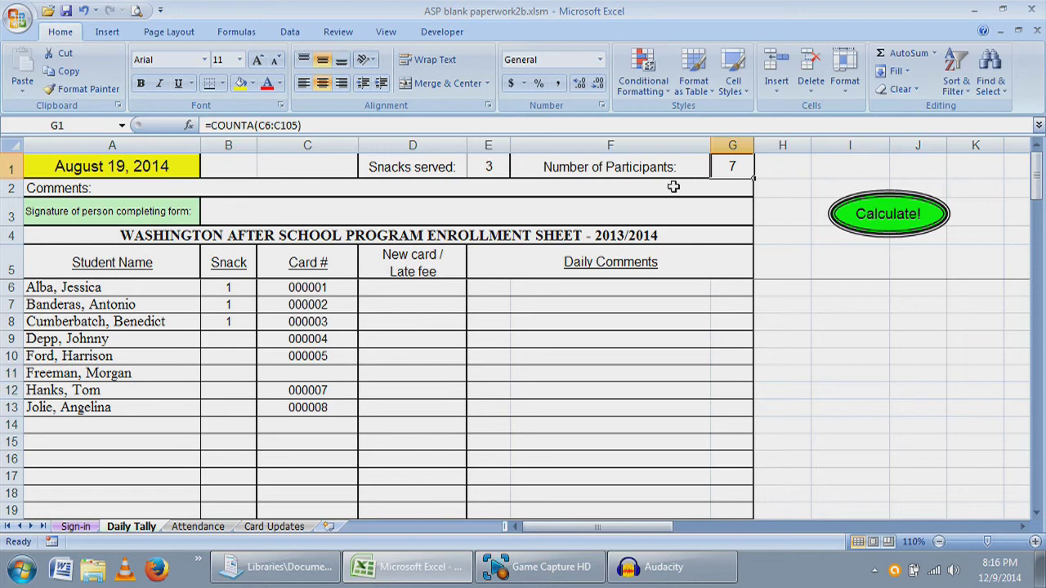
{"action": "left_click_drag", "start_coordinate": [300, 286], "coordinate": [306, 405]}
{"action": "left_click", "coordinate": [421, 422]}
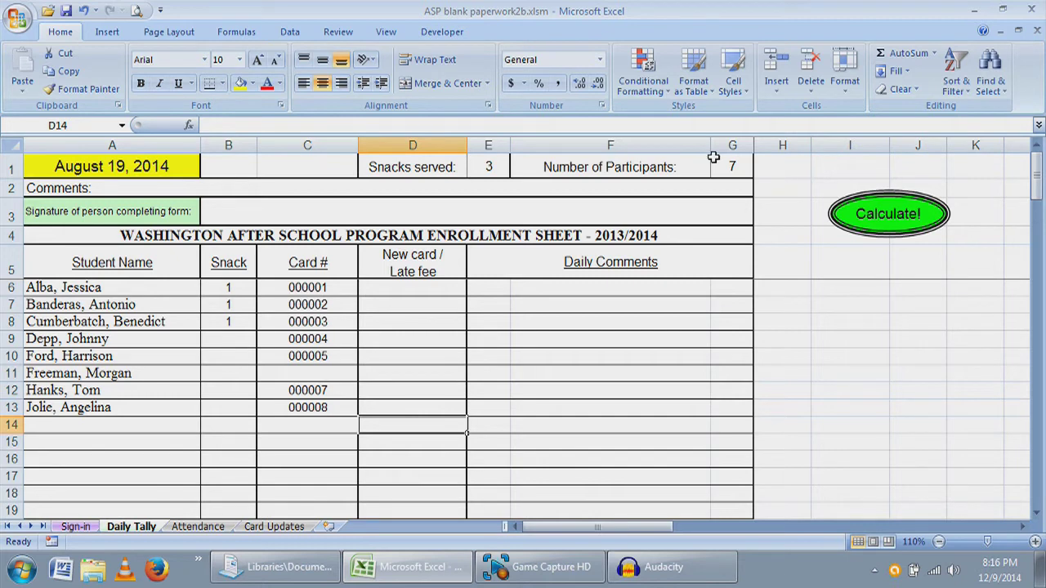
{"action": "left_click", "coordinate": [432, 291]}
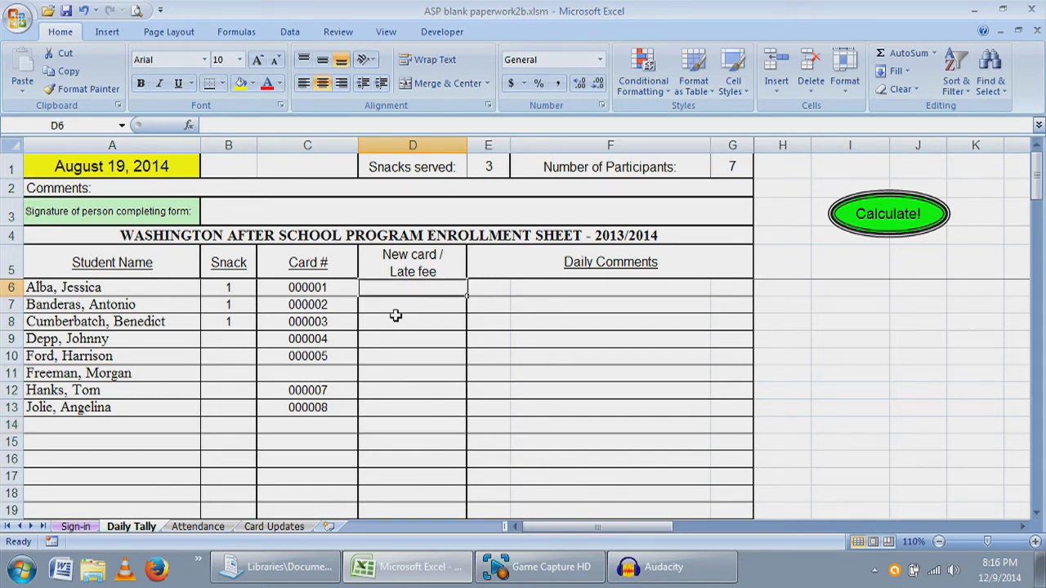
{"action": "type", "text": "20"}
{"action": "left_click_drag", "start_coordinate": [452, 389], "coordinate": [452, 374]}
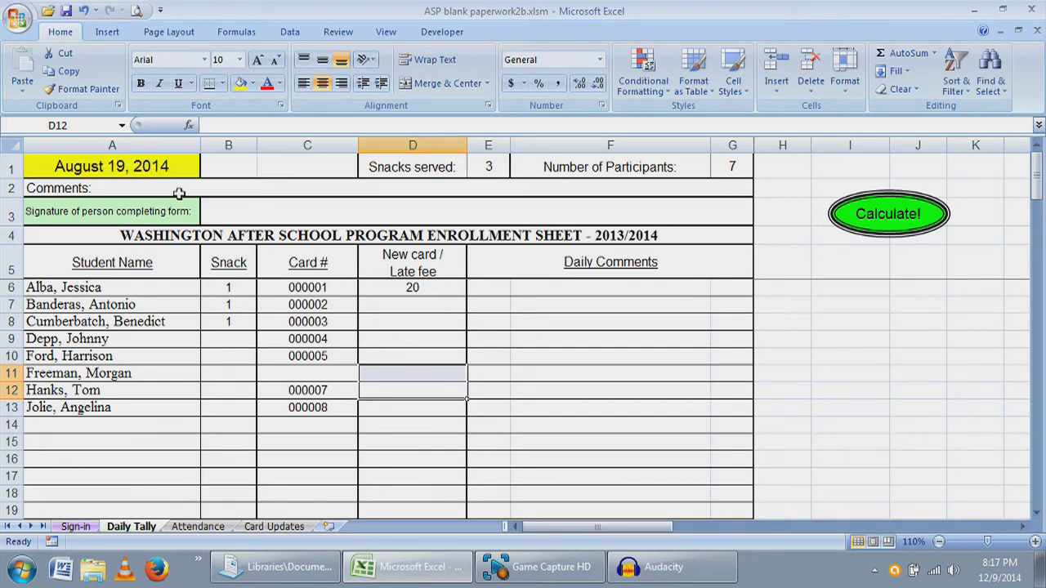
Run the Calculate! macro from Daily Tally, triggering the 'Date already used - copy over?' prompt
{"action": "left_click", "coordinate": [200, 527]}
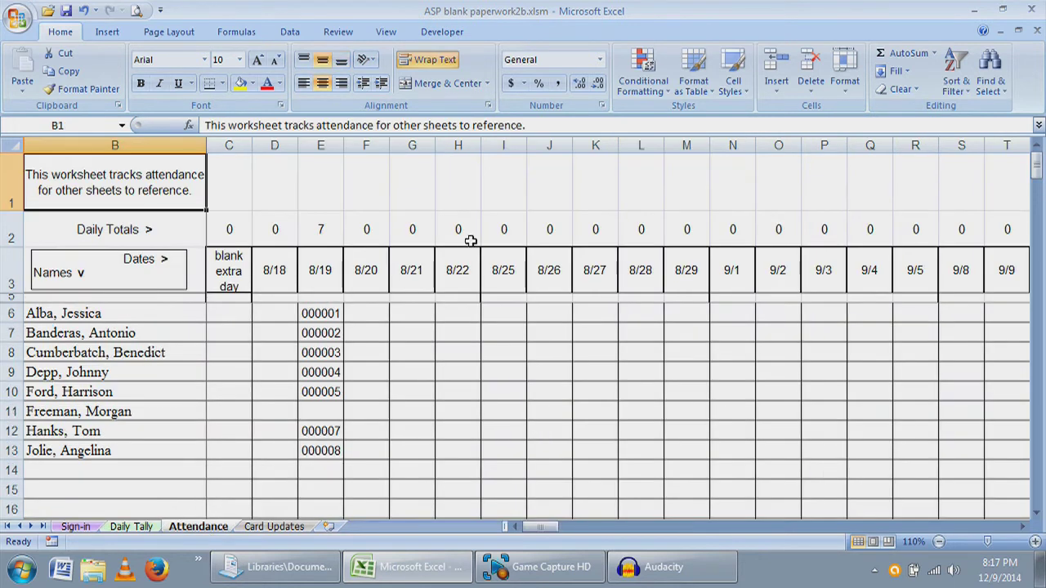
{"action": "left_click", "coordinate": [144, 527]}
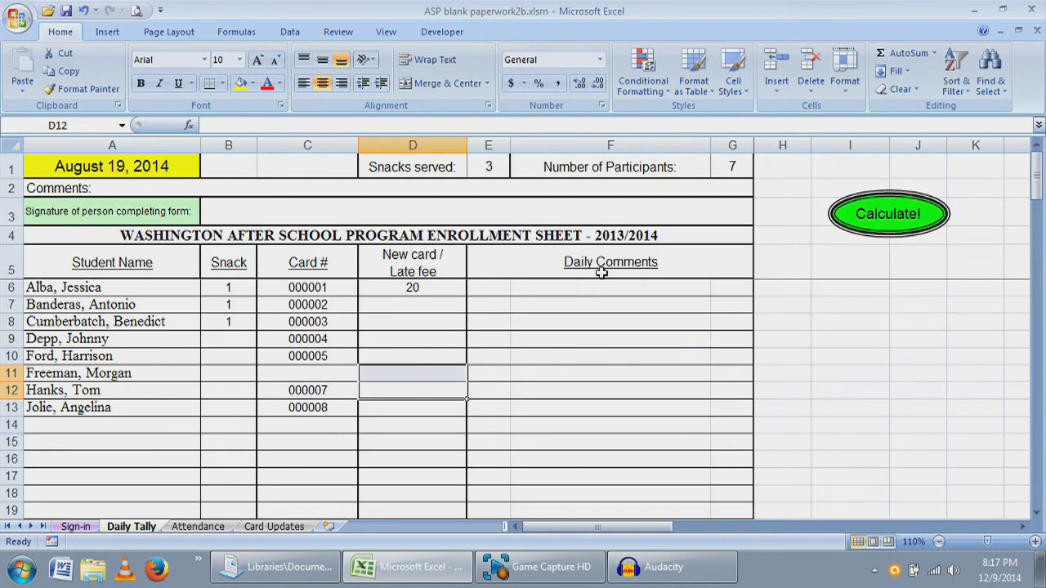
{"action": "left_click", "coordinate": [906, 221]}
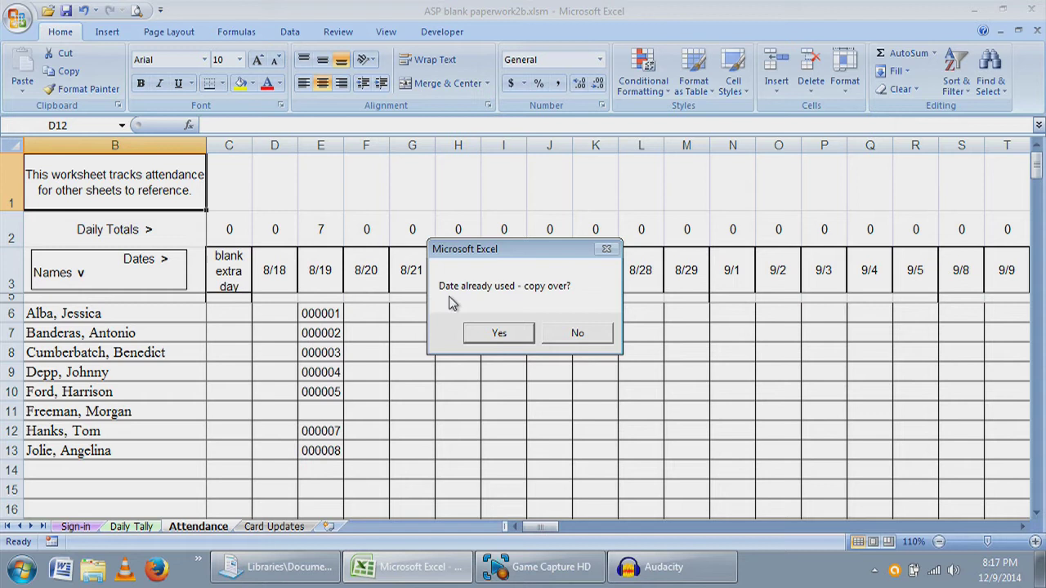
Decline copying over the used date and inspect the Daily Totals formula in E2
{"action": "left_click", "coordinate": [588, 334]}
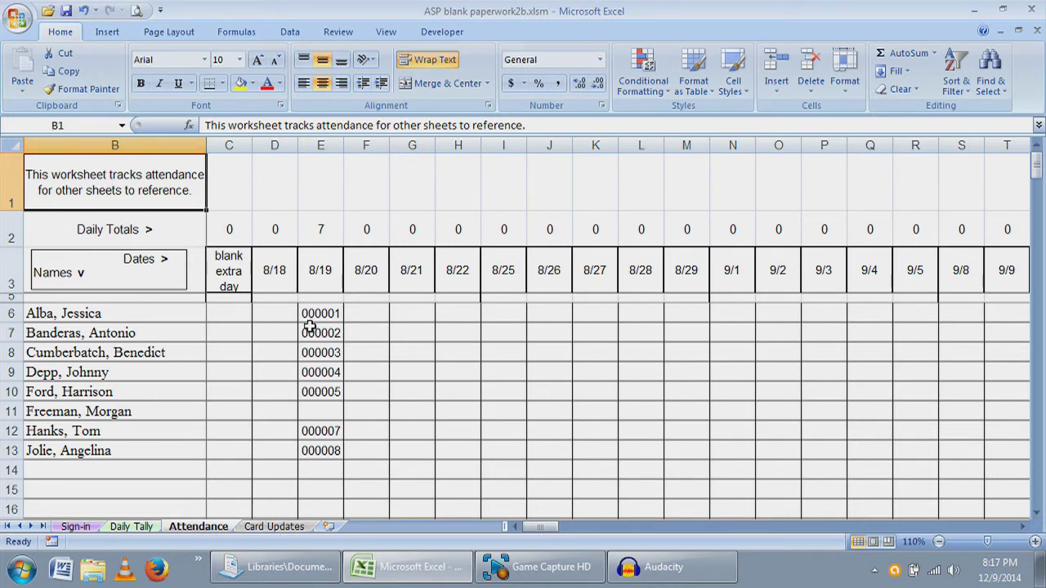
{"action": "left_click", "coordinate": [326, 230]}
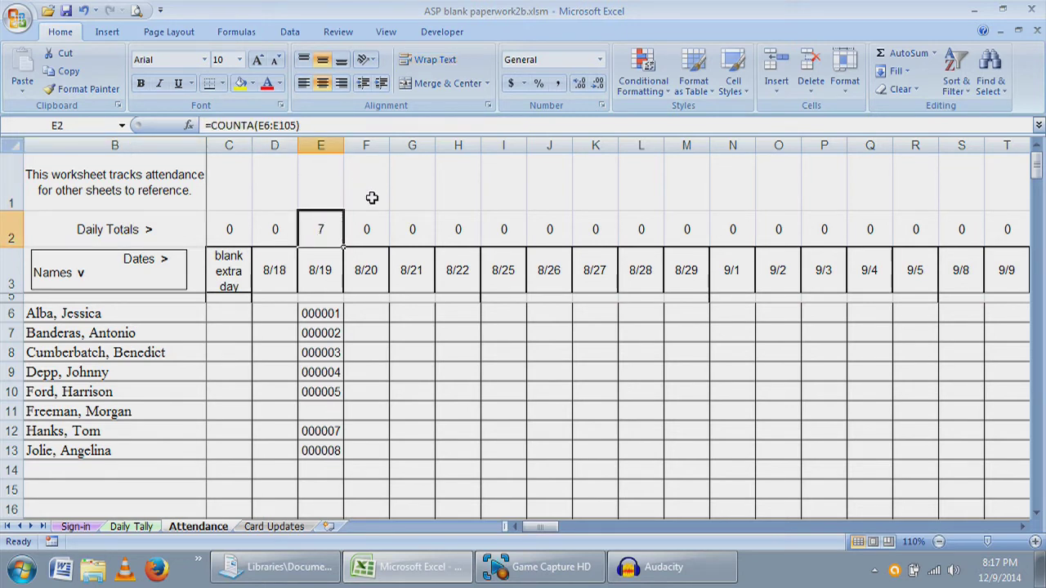
{"action": "left_click", "coordinate": [366, 275]}
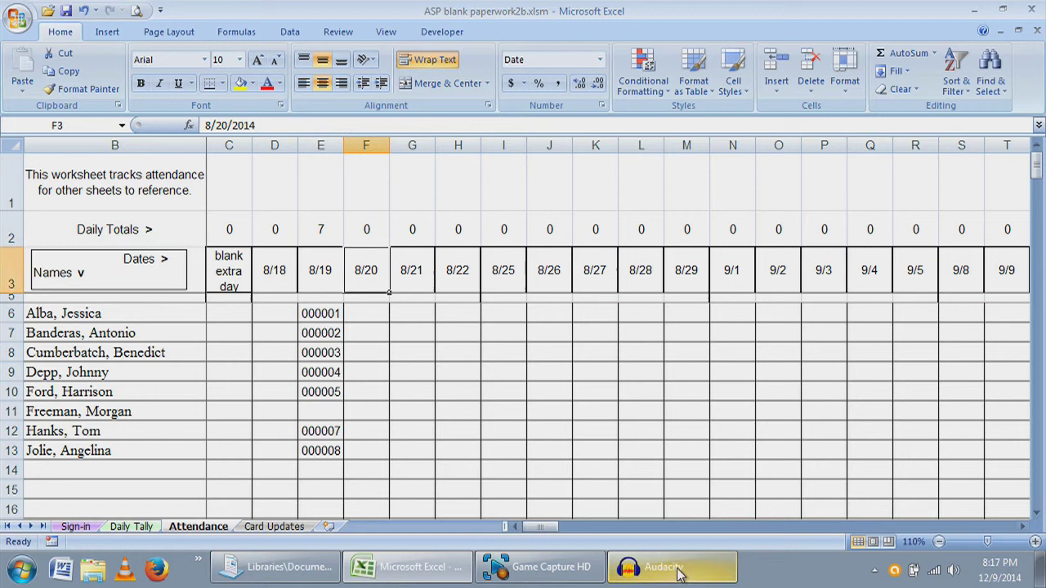
Unhide the tally column A and inspect the row tally formula in A6
{"action": "left_click", "coordinate": [64, 143]}
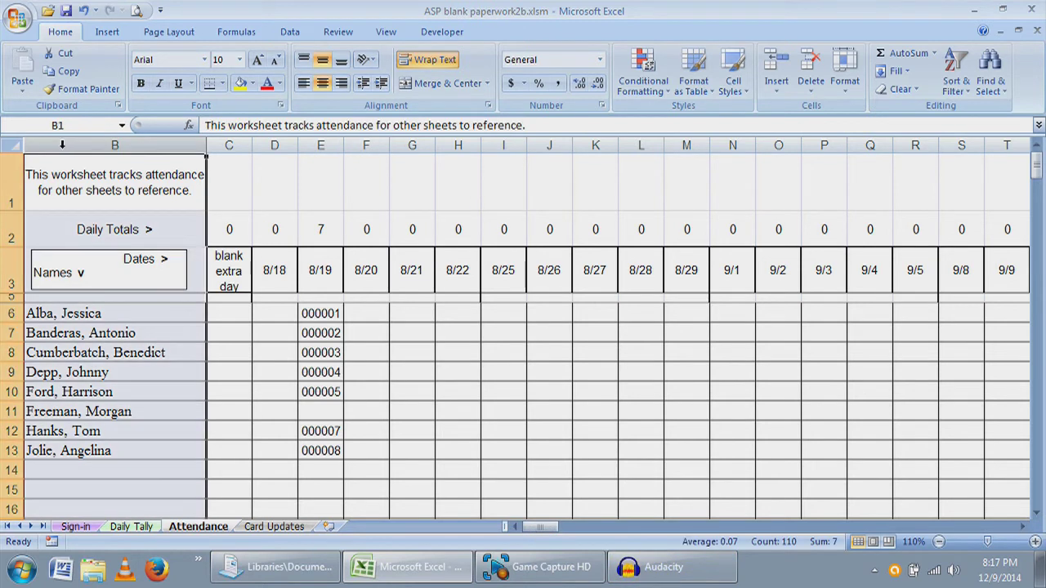
{"action": "right_click", "coordinate": [67, 147]}
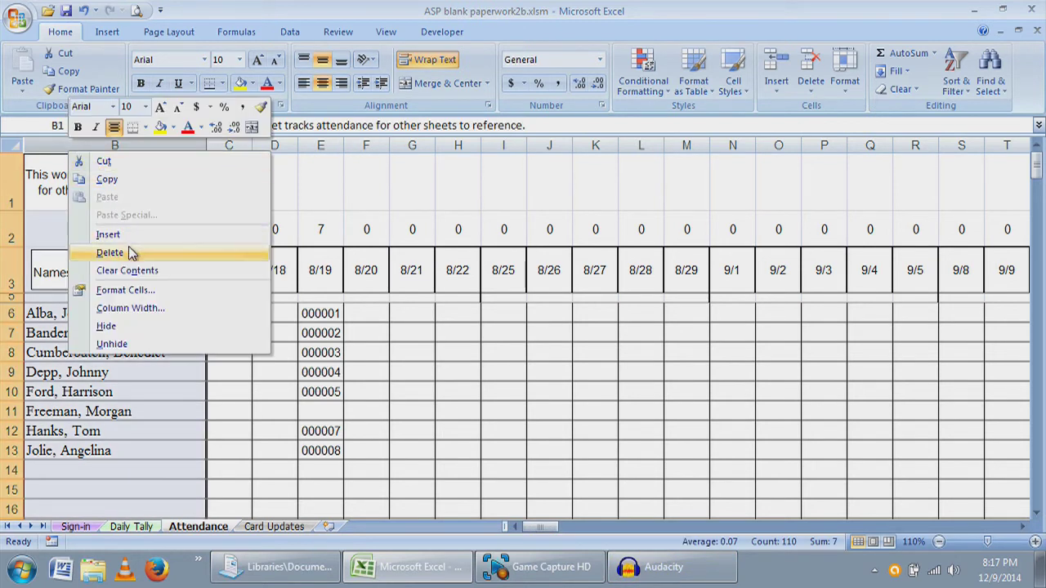
{"action": "left_click", "coordinate": [164, 344]}
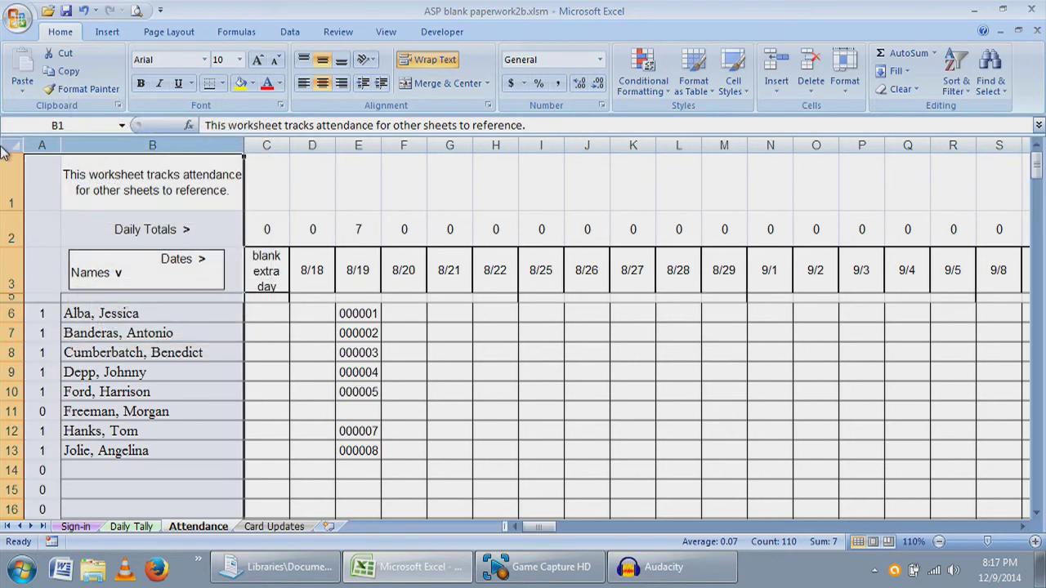
{"action": "left_click", "coordinate": [43, 315]}
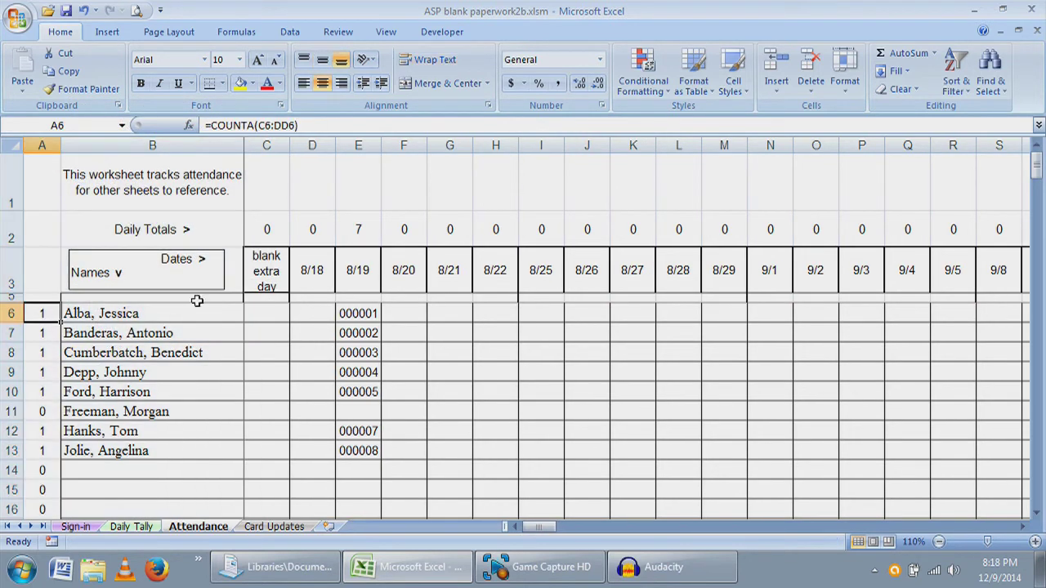
Record the first student's card number under 8/20 in F6 and recheck the entry
{"action": "left_click", "coordinate": [420, 316]}
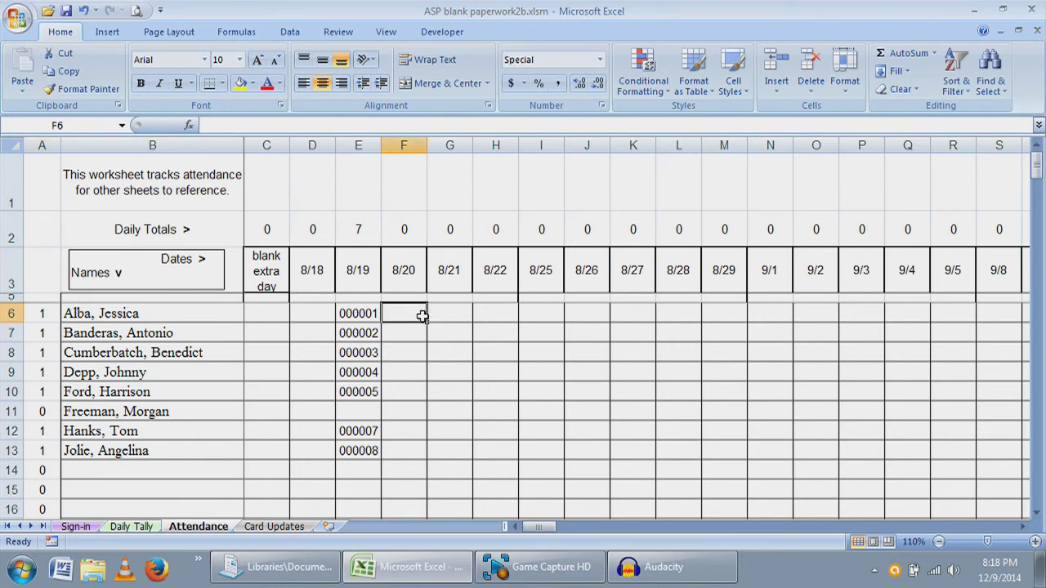
{"action": "type", "text": "04"}
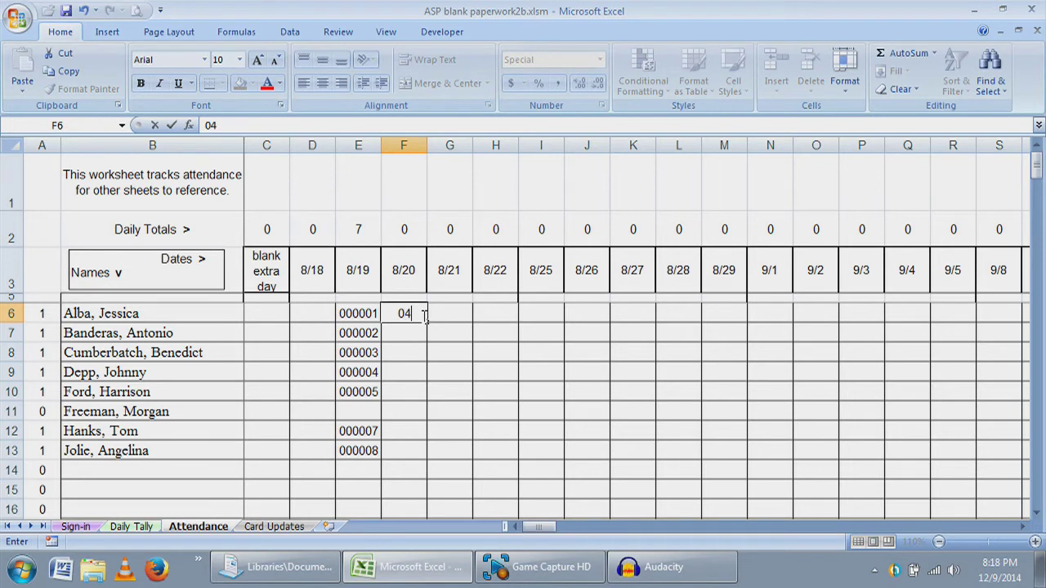
{"action": "key", "text": "Return"}
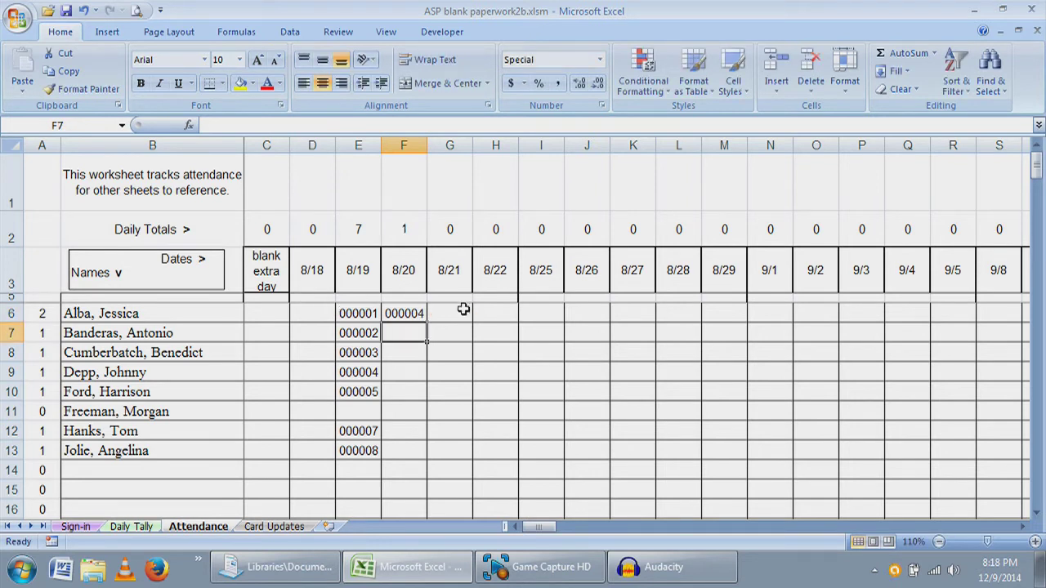
{"action": "left_click", "coordinate": [411, 315]}
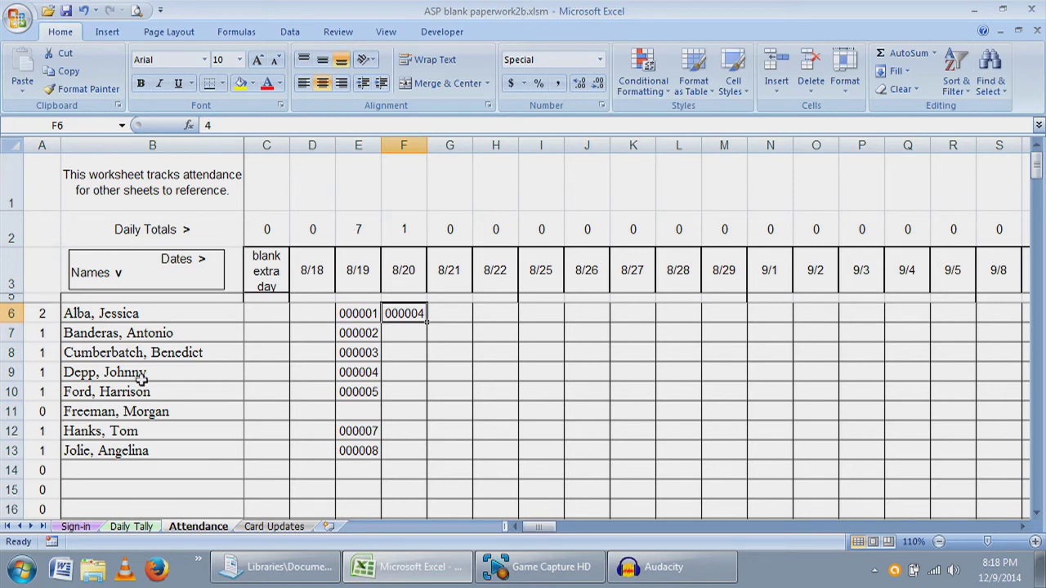
On the Card Updates sheet, unhide the tally column A next to column B
{"action": "left_click", "coordinate": [75, 526]}
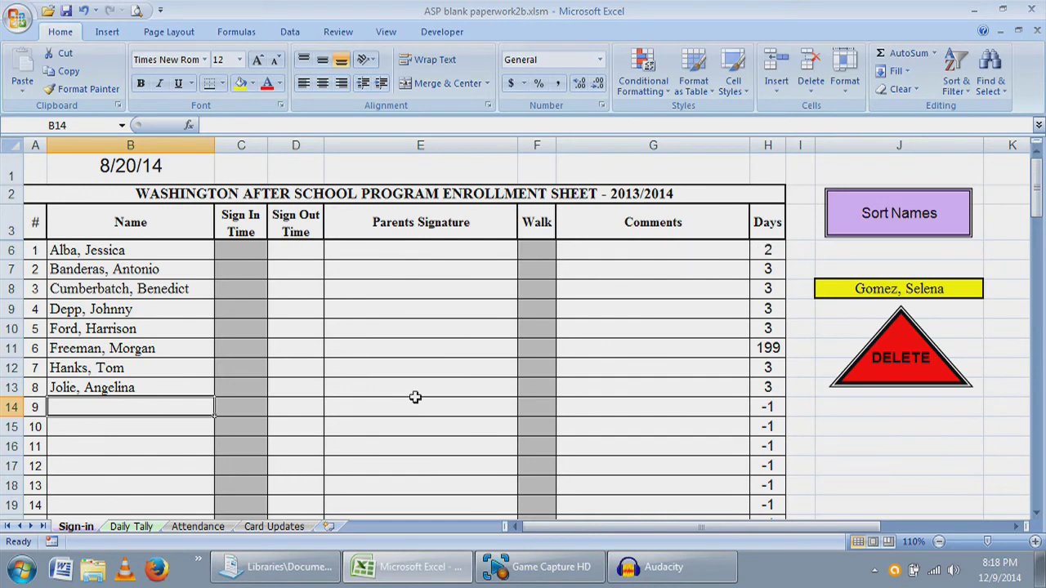
{"action": "left_click", "coordinate": [135, 528]}
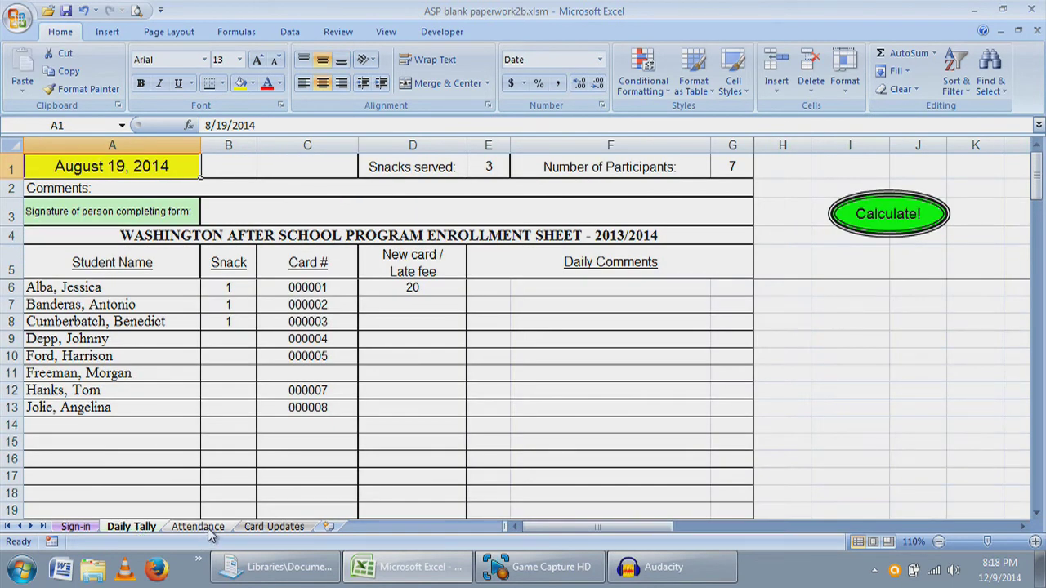
{"action": "left_click", "coordinate": [274, 527]}
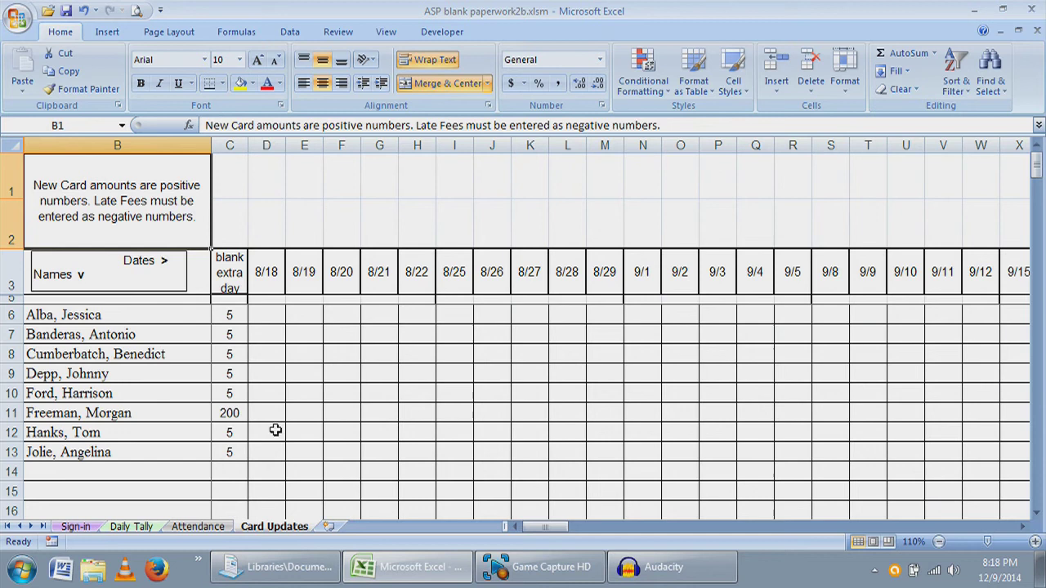
{"action": "left_click", "coordinate": [63, 146]}
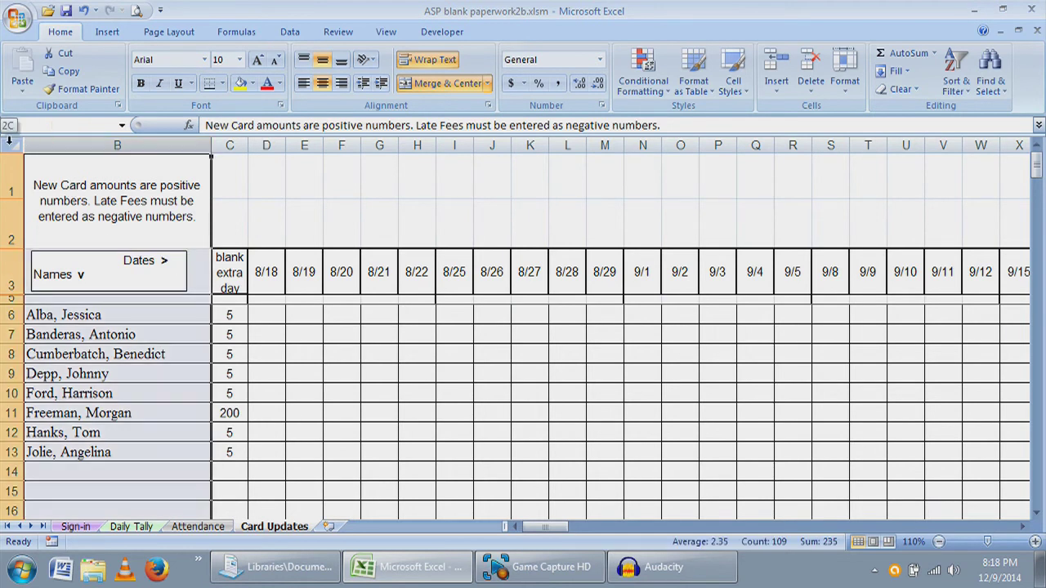
{"action": "right_click", "coordinate": [57, 147]}
{"action": "left_click", "coordinate": [99, 341]}
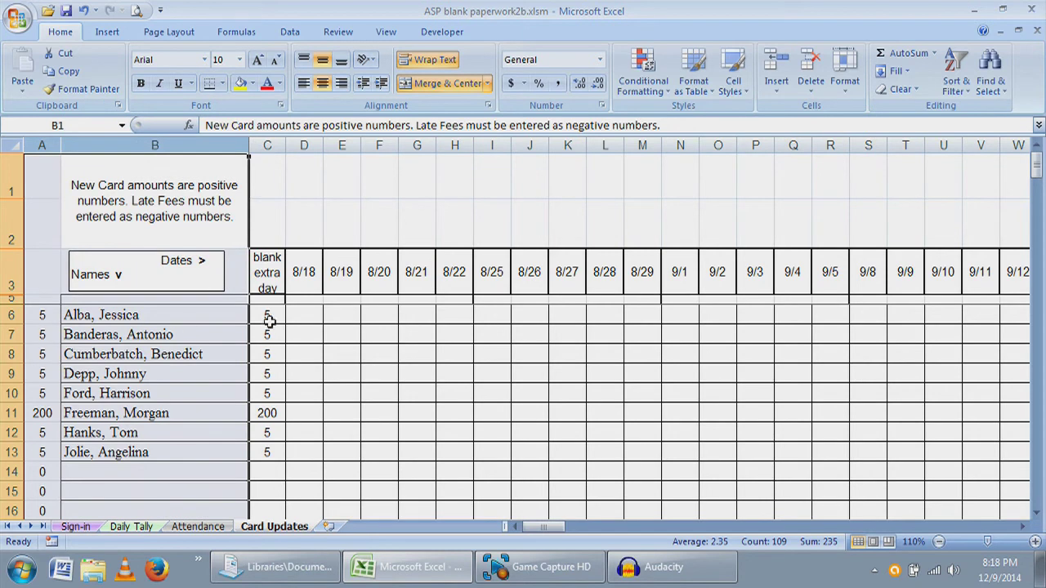
Enter the first student's card amounts, 45 in D6 (8/18) and 78 in M6 (8/29), then check A6's tally
{"action": "left_click", "coordinate": [306, 315]}
{"action": "type", "text": "45"}
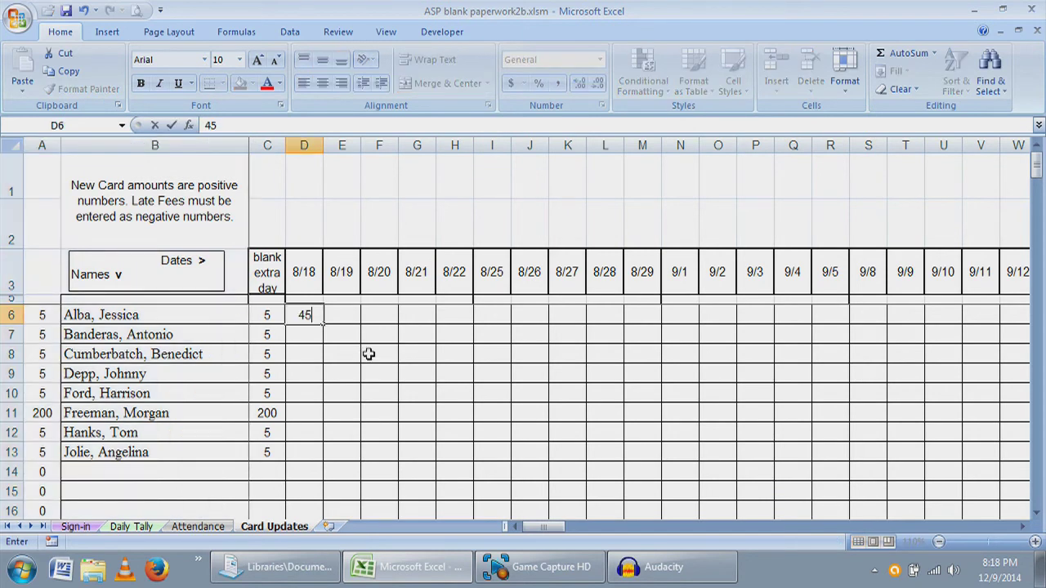
{"action": "key", "text": "Return"}
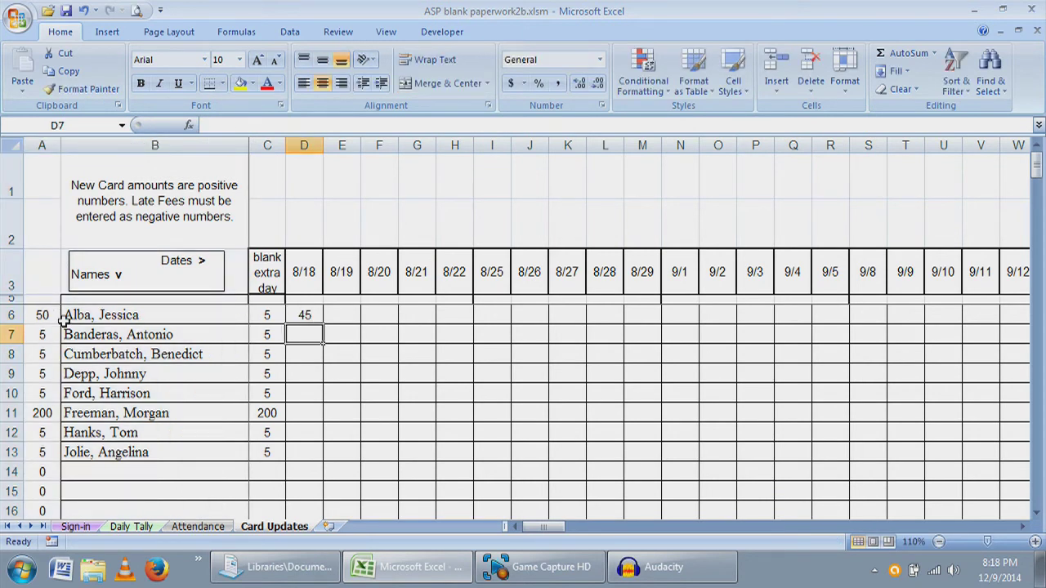
{"action": "left_click", "coordinate": [633, 317]}
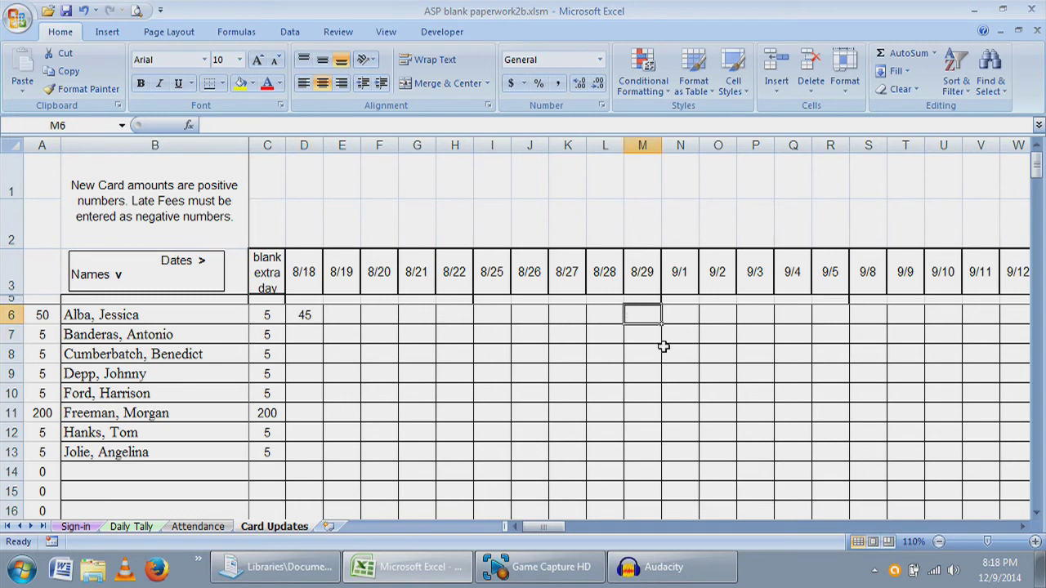
{"action": "type", "text": "78"}
{"action": "left_click", "coordinate": [526, 450]}
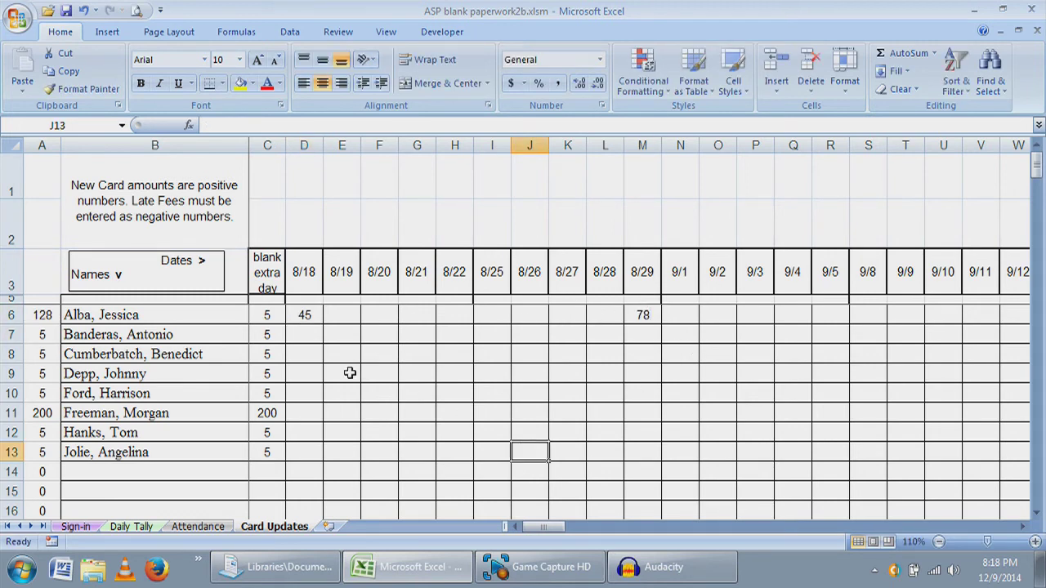
{"action": "left_click", "coordinate": [42, 314]}
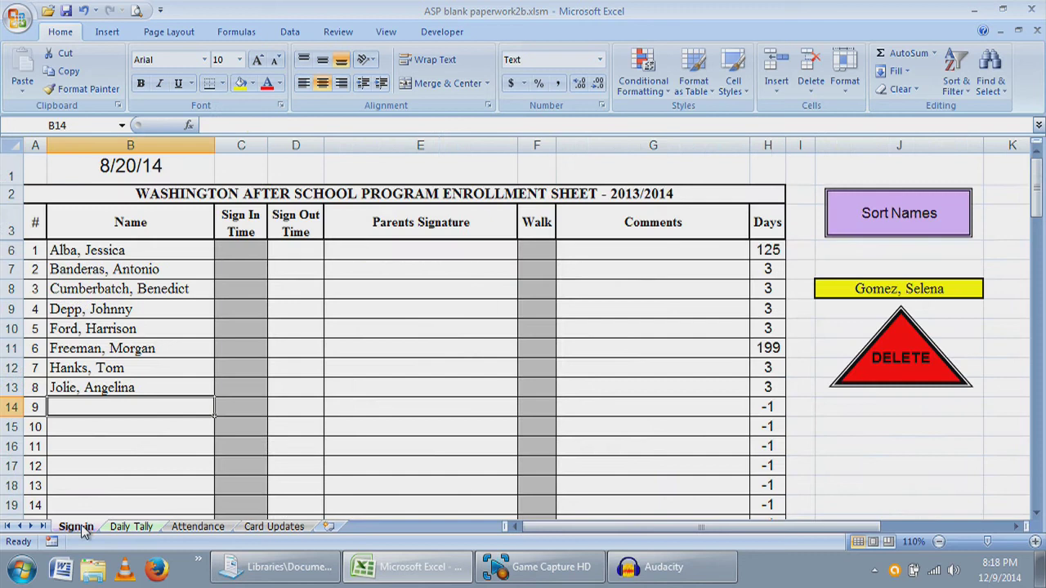
Inspect the first student's Days formula in H6 on Sign-in, compare with Card Updates, and return
{"action": "left_click", "coordinate": [769, 253]}
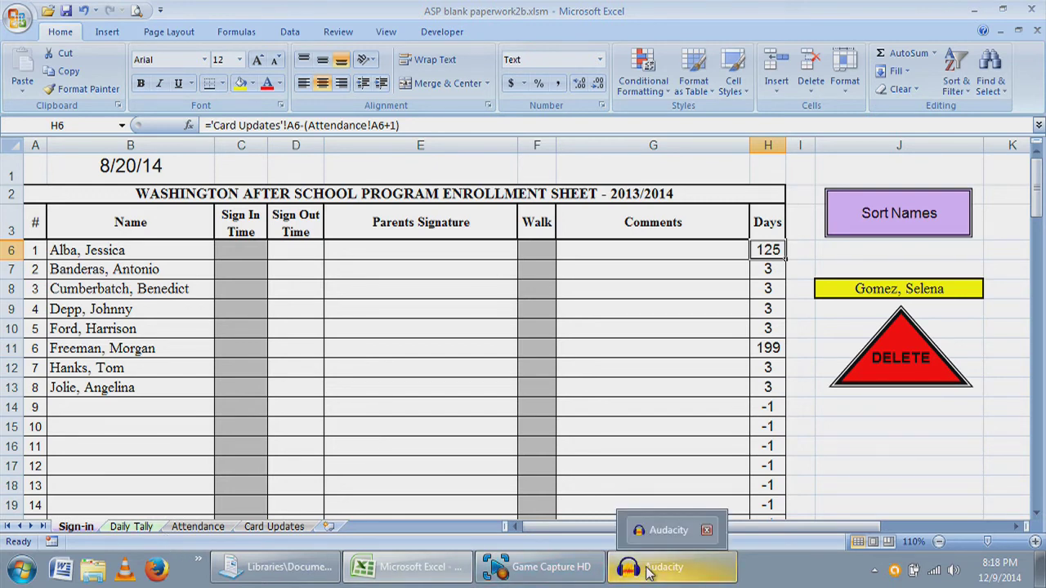
{"action": "left_click", "coordinate": [275, 527]}
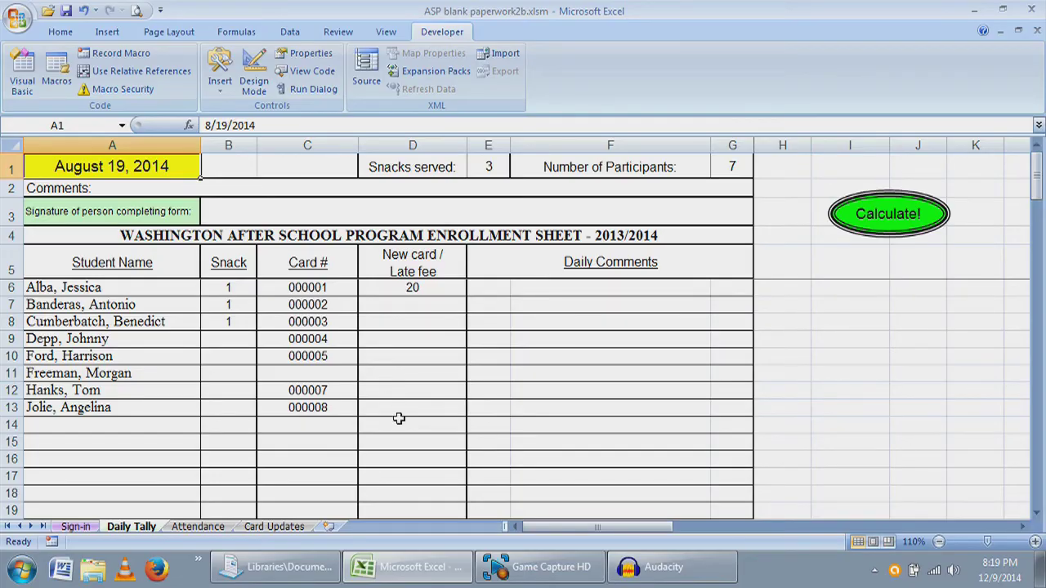
{"action": "left_click", "coordinate": [76, 526]}
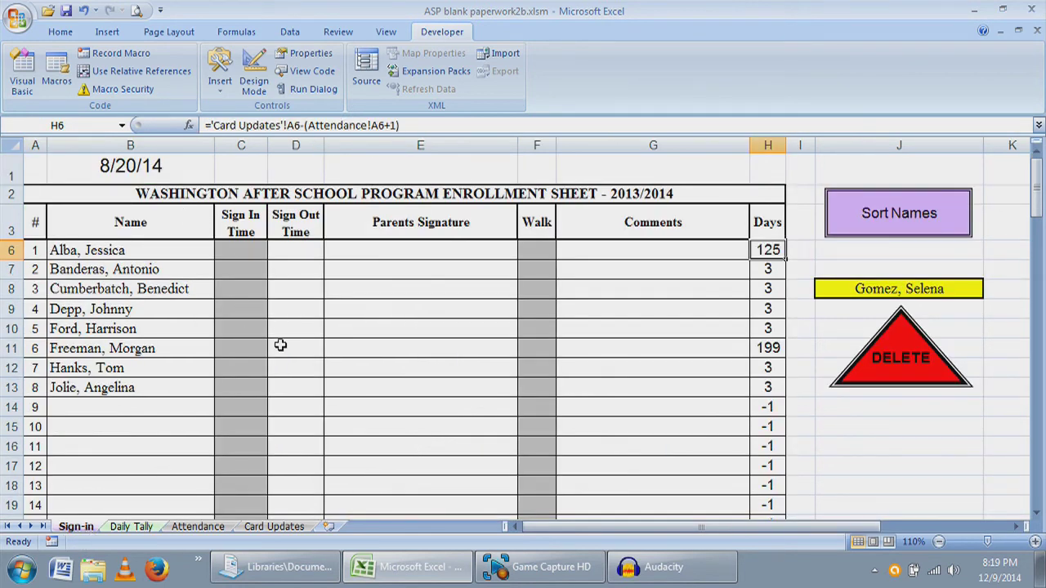
In the Visual Basic editor, read through Module1's Transfer code and Module2's CopyNames code
{"action": "left_click", "coordinate": [29, 75]}
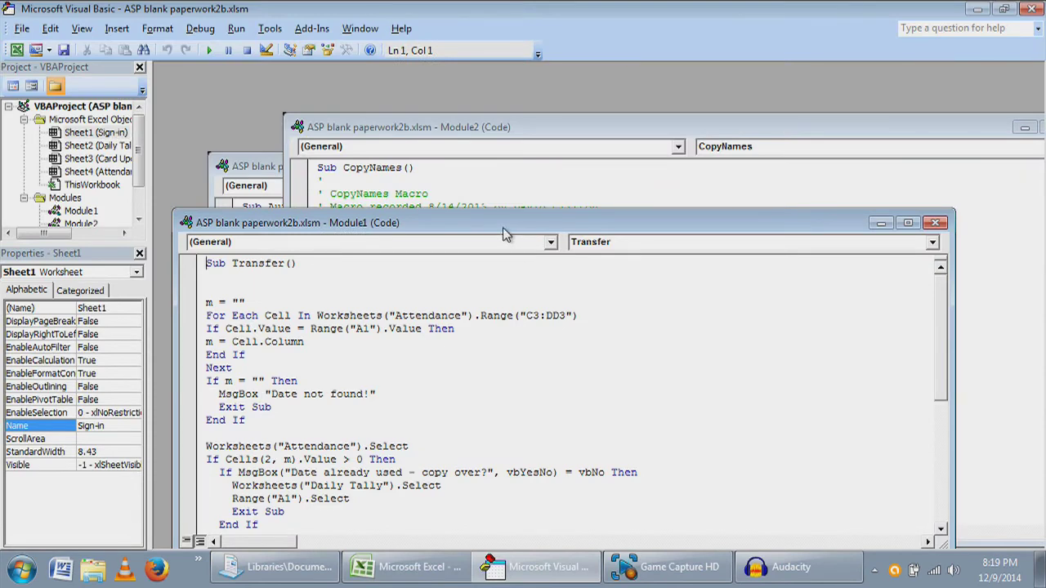
{"action": "left_click_drag", "start_coordinate": [490, 227], "coordinate": [522, 132]}
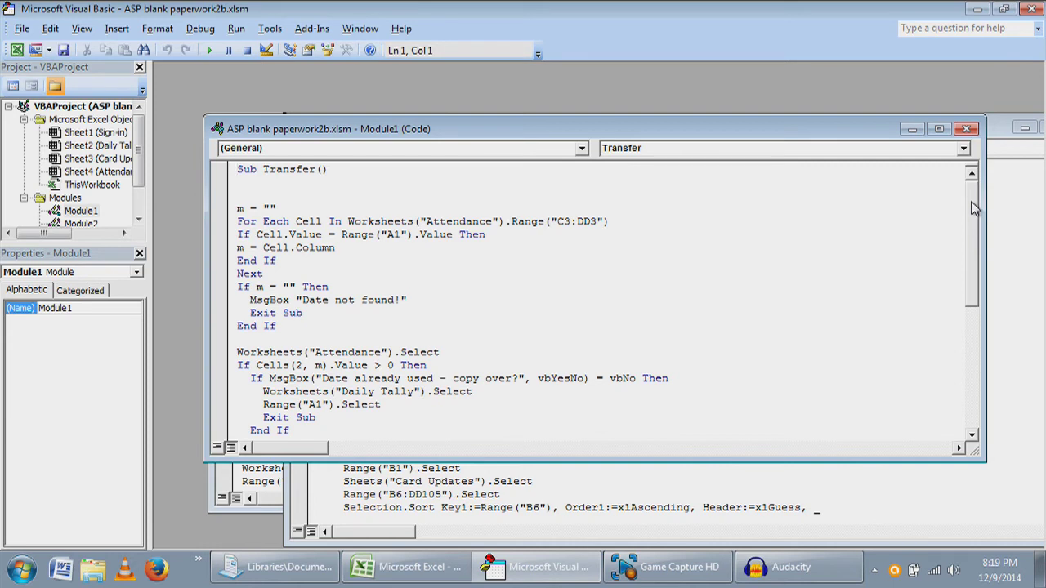
{"action": "mouse_move", "coordinate": [972, 209]}
{"action": "left_mouse_down"}
{"action": "mouse_move", "coordinate": [972, 358]}
{"action": "mouse_move", "coordinate": [974, 201]}
{"action": "left_mouse_up"}
{"action": "left_click_drag", "start_coordinate": [973, 204], "coordinate": [965, 330]}
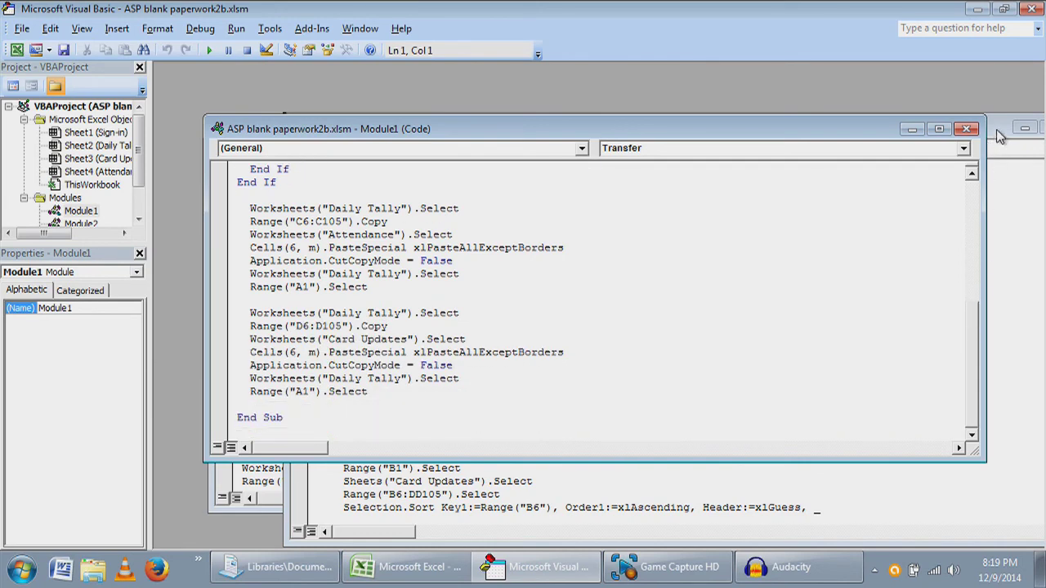
{"action": "left_click_drag", "start_coordinate": [997, 130], "coordinate": [868, 108]}
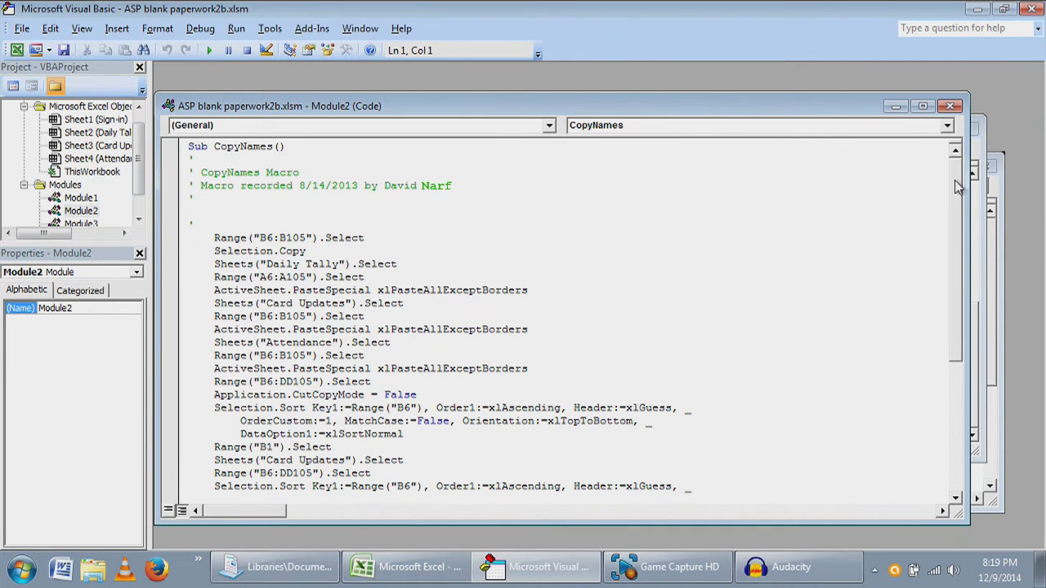
{"action": "left_click_drag", "start_coordinate": [955, 183], "coordinate": [1002, 327]}
Read Module4's AutoShape10_Click routine for removing a student, then reposition the Module4 and Module2 windows
{"action": "left_click", "coordinate": [1001, 327]}
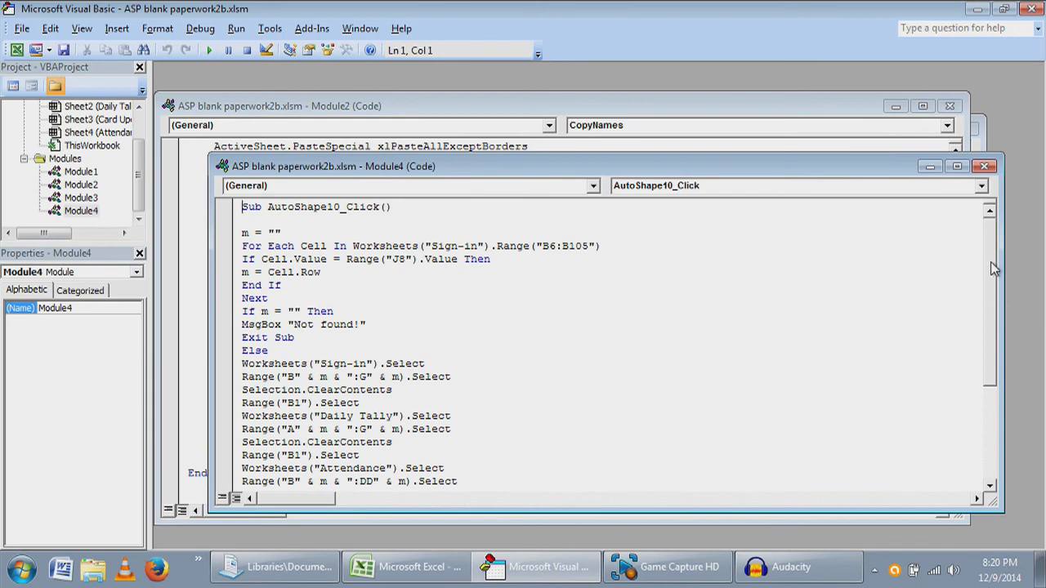
{"action": "left_click_drag", "start_coordinate": [993, 268], "coordinate": [1006, 367]}
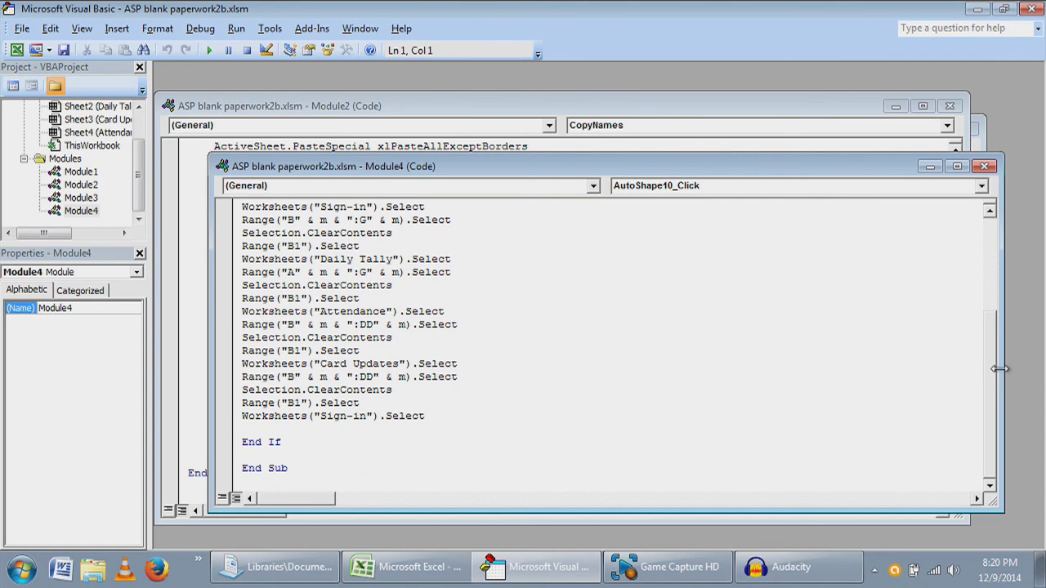
{"action": "left_click_drag", "start_coordinate": [738, 169], "coordinate": [814, 215]}
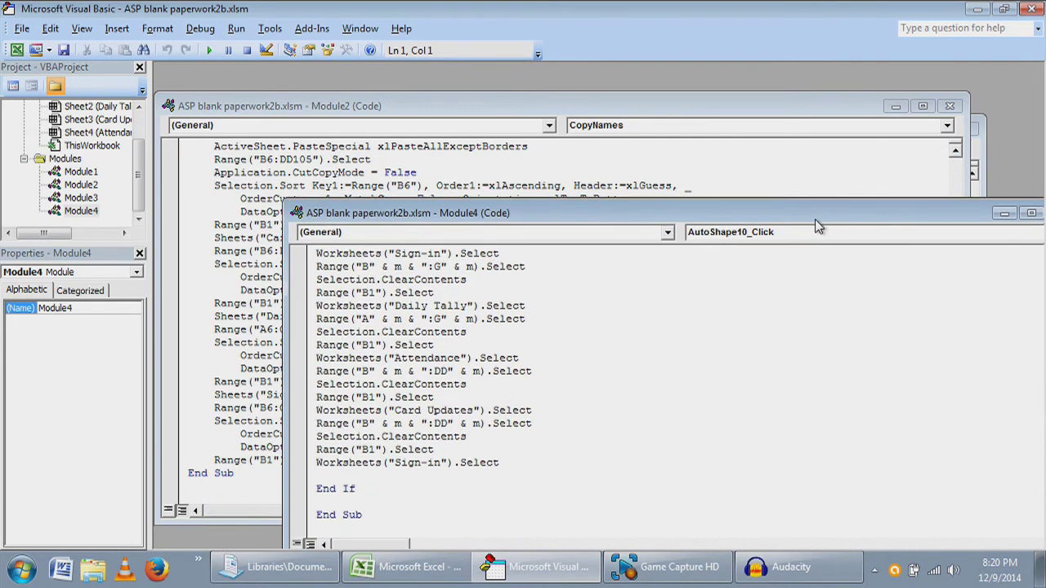
{"action": "left_click_drag", "start_coordinate": [756, 106], "coordinate": [711, 91]}
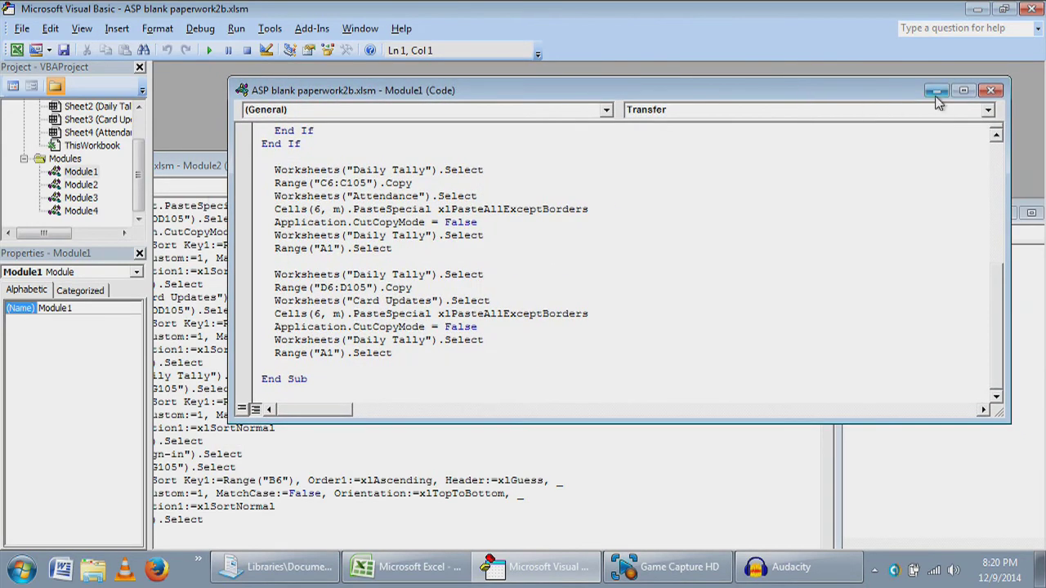
Minimize and restore the Module1, Module4 and Module2 code windows, then close the editor
{"action": "left_click", "coordinate": [936, 91]}
{"action": "left_click", "coordinate": [1001, 214]}
{"action": "left_click", "coordinate": [768, 167]}
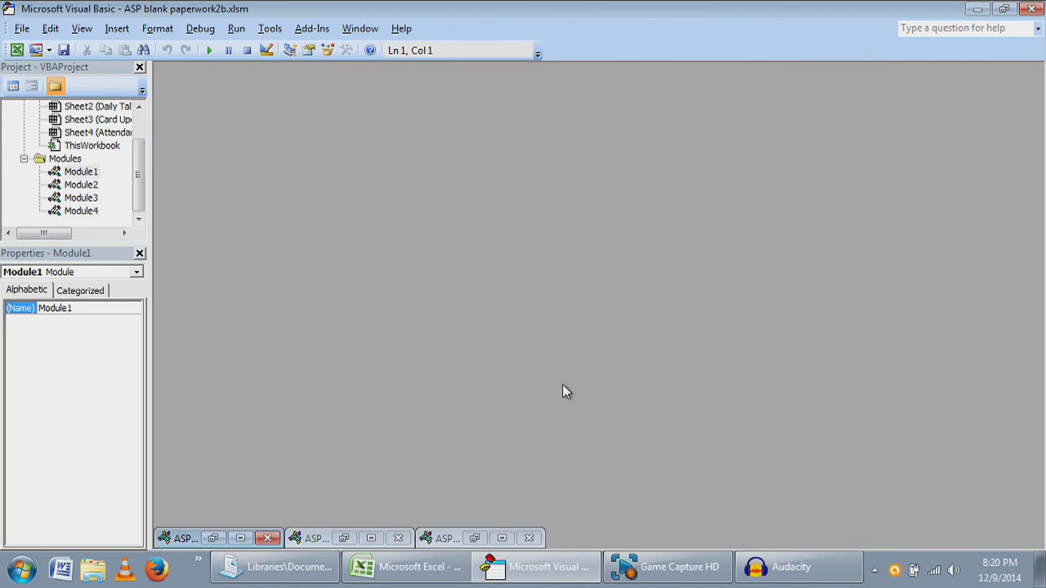
{"action": "left_click", "coordinate": [213, 538]}
{"action": "left_click", "coordinate": [344, 538]}
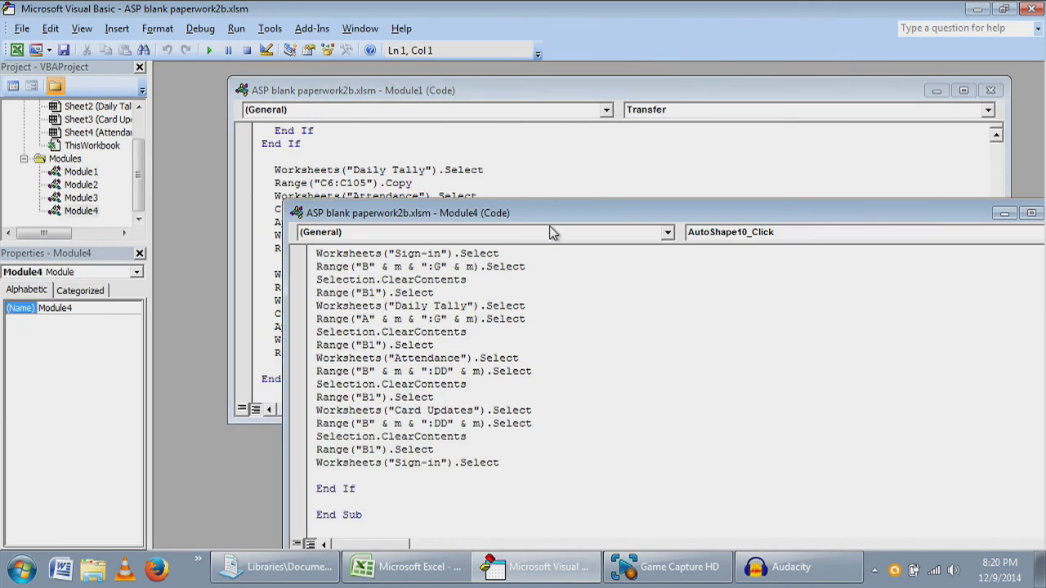
{"action": "left_click_drag", "start_coordinate": [552, 214], "coordinate": [439, 118]}
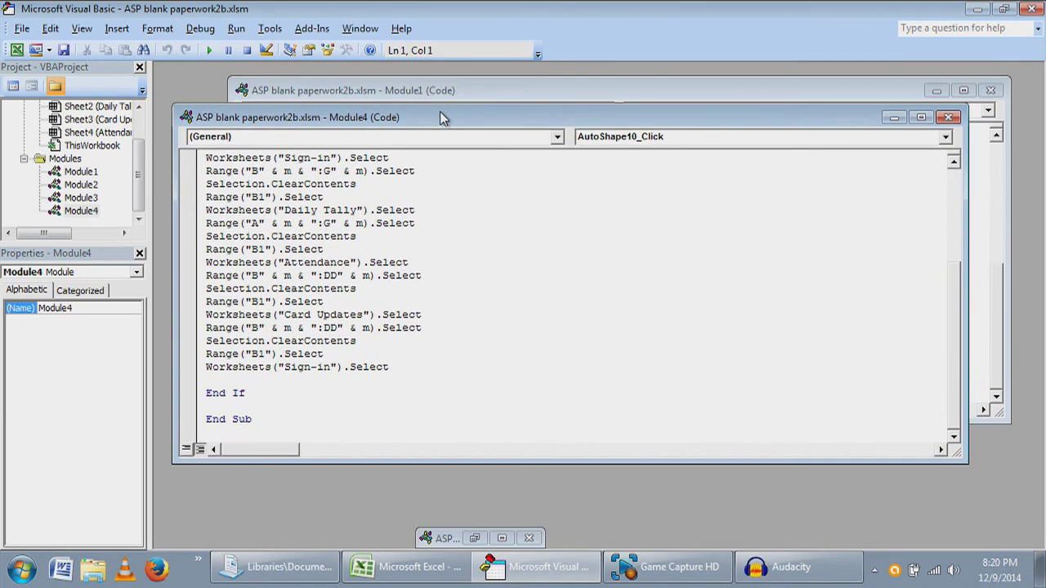
{"action": "left_click", "coordinate": [475, 538]}
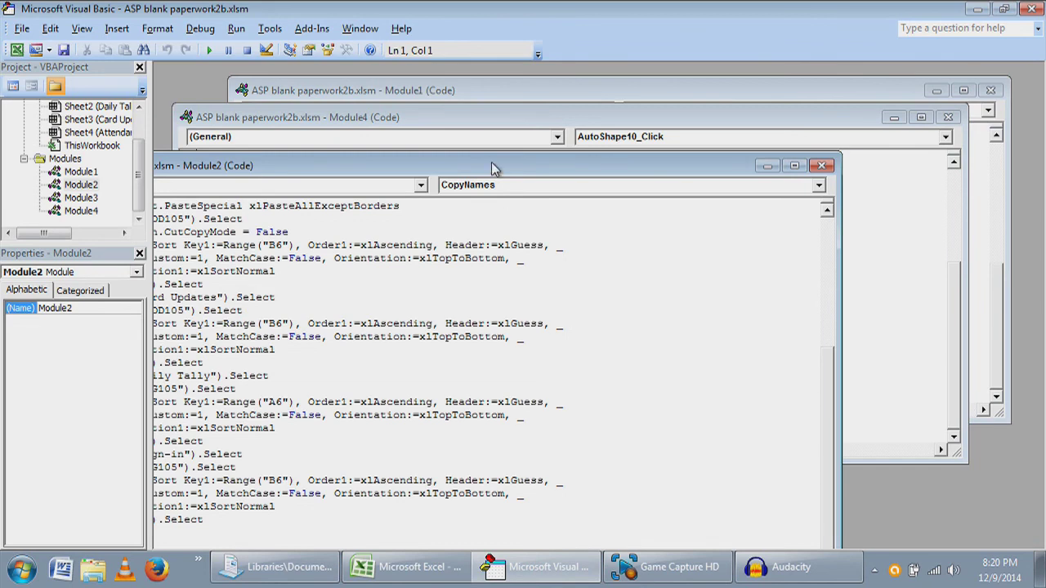
{"action": "left_click_drag", "start_coordinate": [491, 162], "coordinate": [642, 100]}
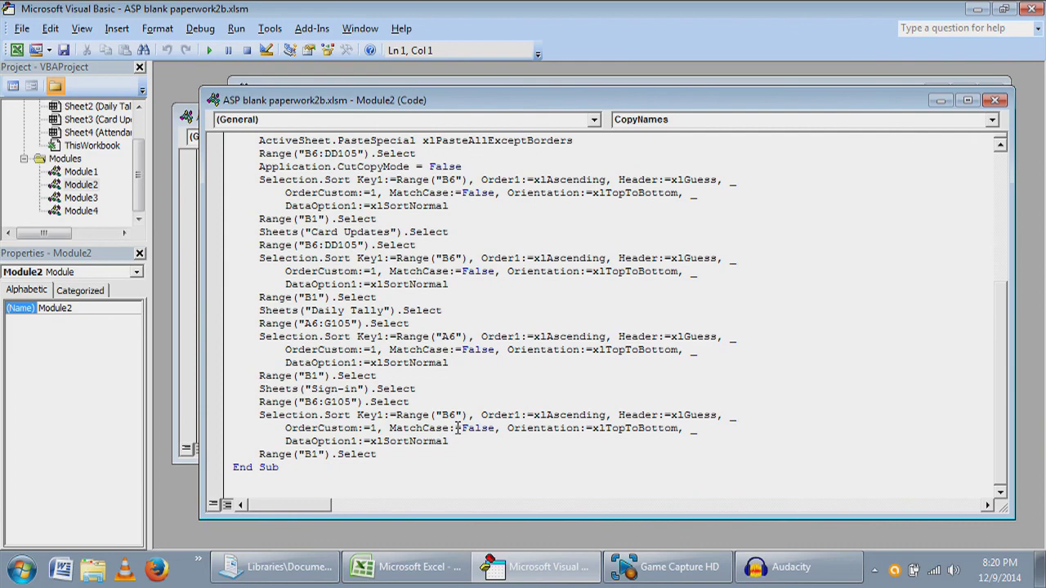
{"action": "left_click", "coordinate": [1031, 8]}
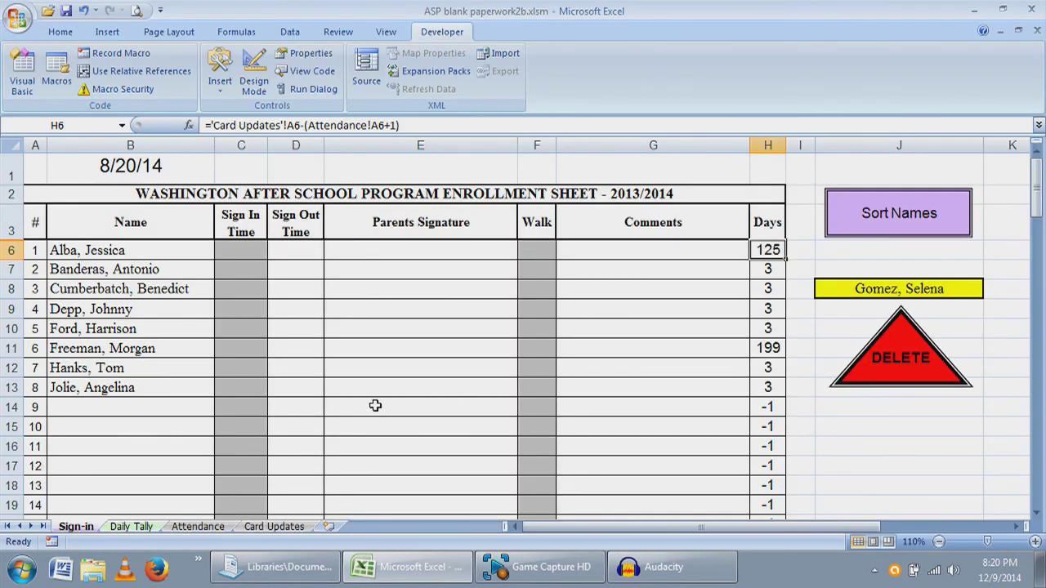